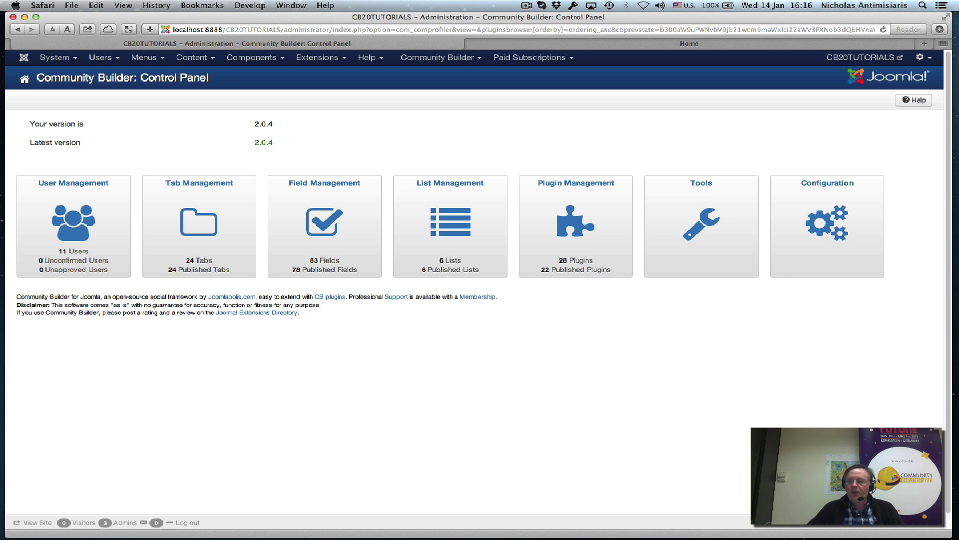
Switch from Safari to Firefox, keeping the CB 2.0.4 Control Panel in view.
key(super+Tab)
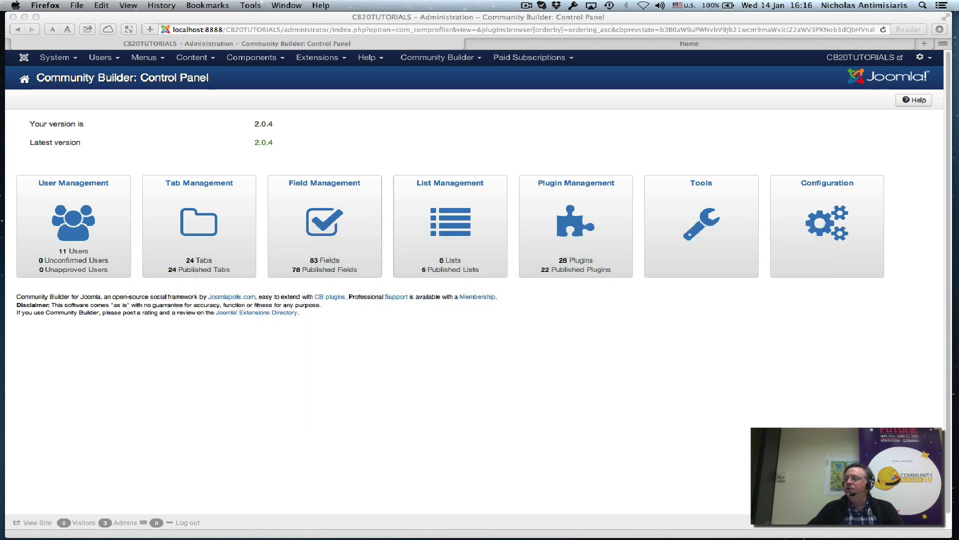
Bring the Joomlapolis window forward, open Downloads > Languages, and scroll to the CB 2.0 language links.
click(286, 5)
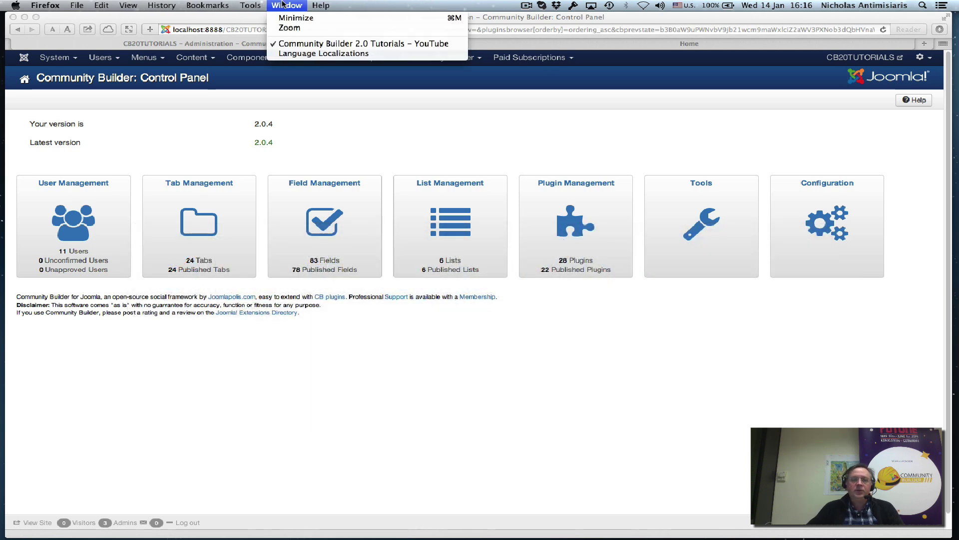
click(338, 44)
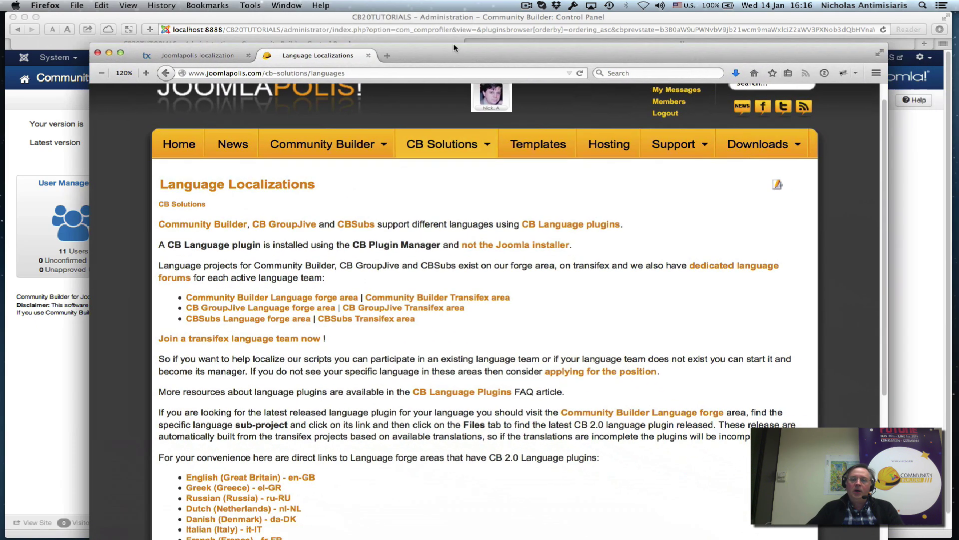
mouse_move(756, 142)
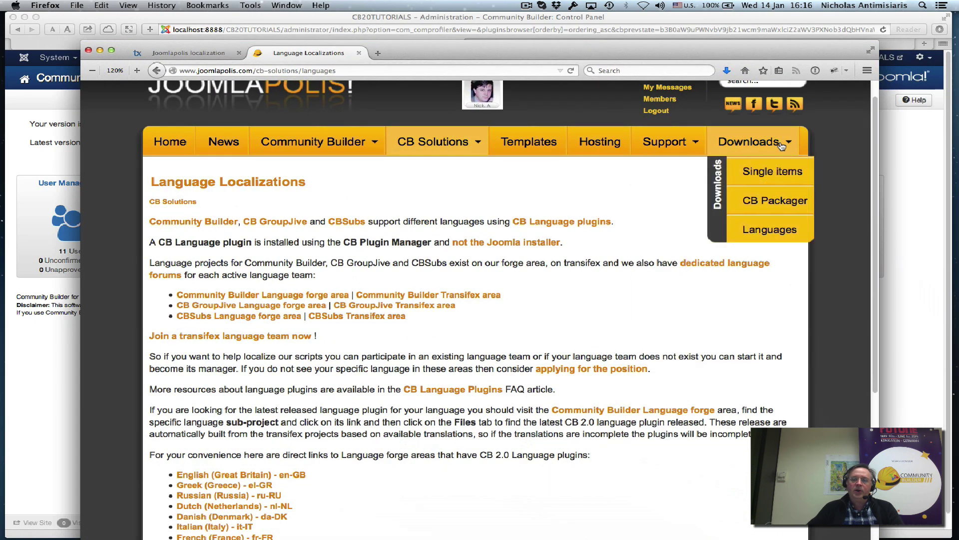
click(778, 234)
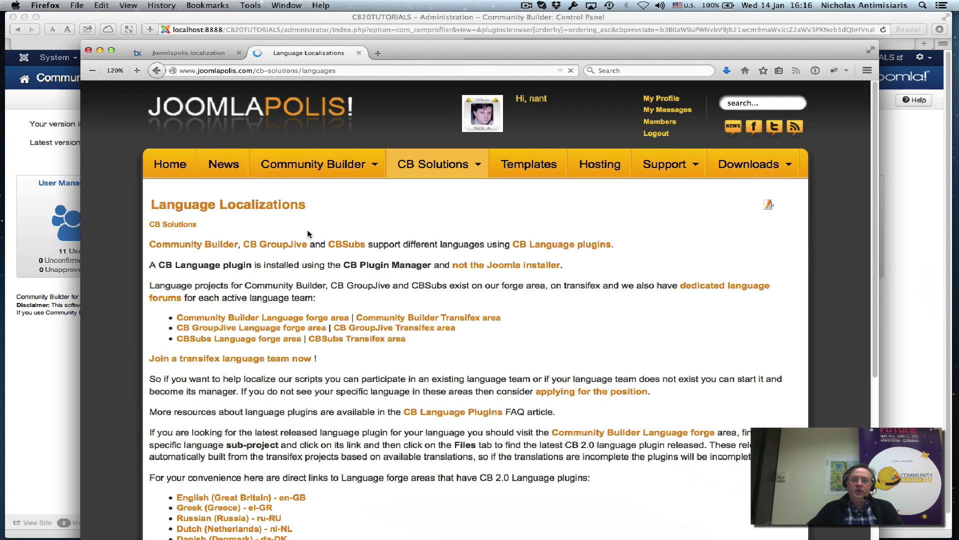
scroll(307, 240, down, 2)
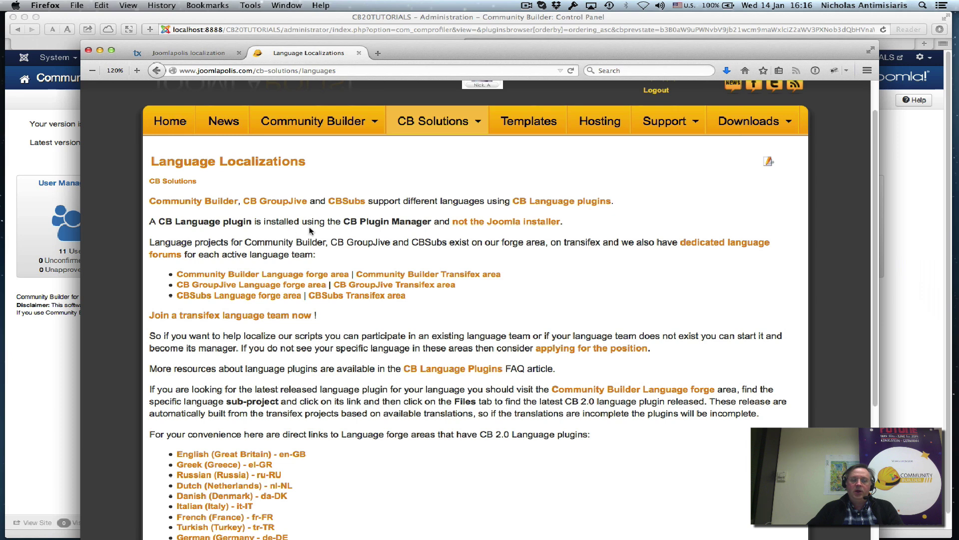
scroll(313, 297, down, 5)
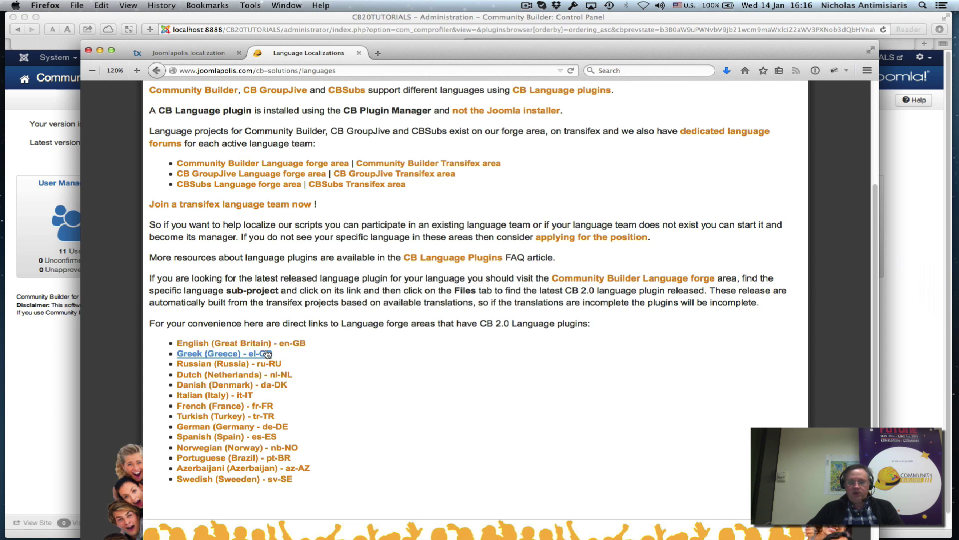
Follow the Greek (Greece) - el-GR link to the CB Greek forge Files page.
click(233, 354)
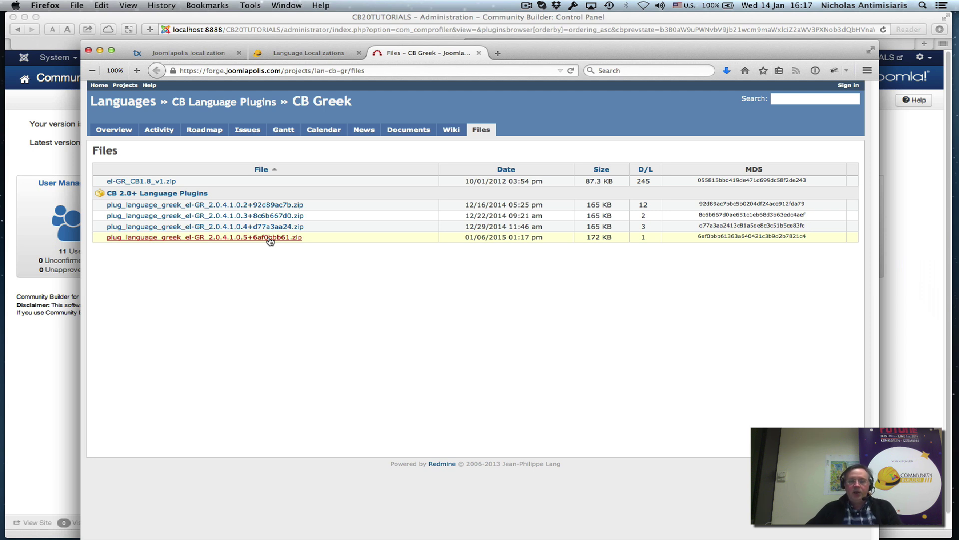
Back in Safari, open Extensions > Language Manager to confirm Greek el-GR is installed.
click(64, 160)
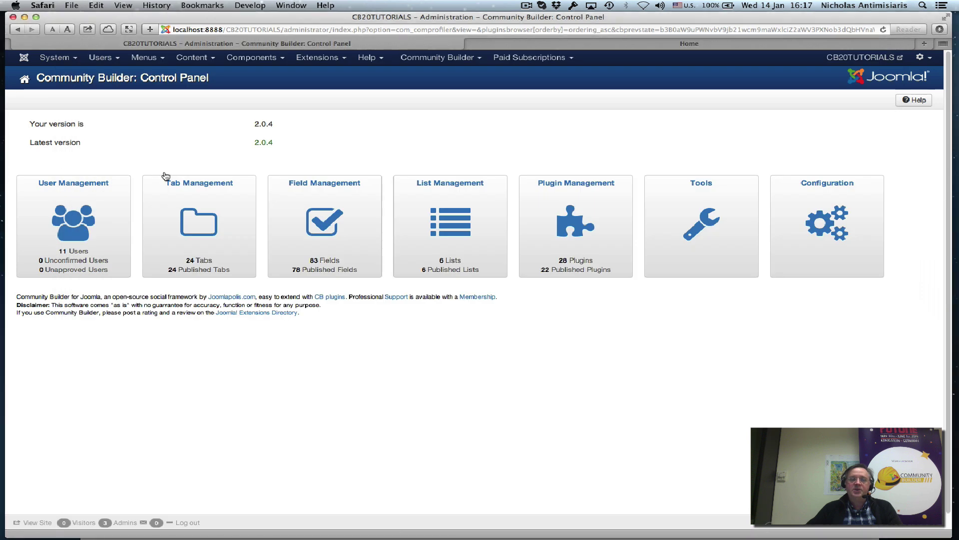
click(300, 59)
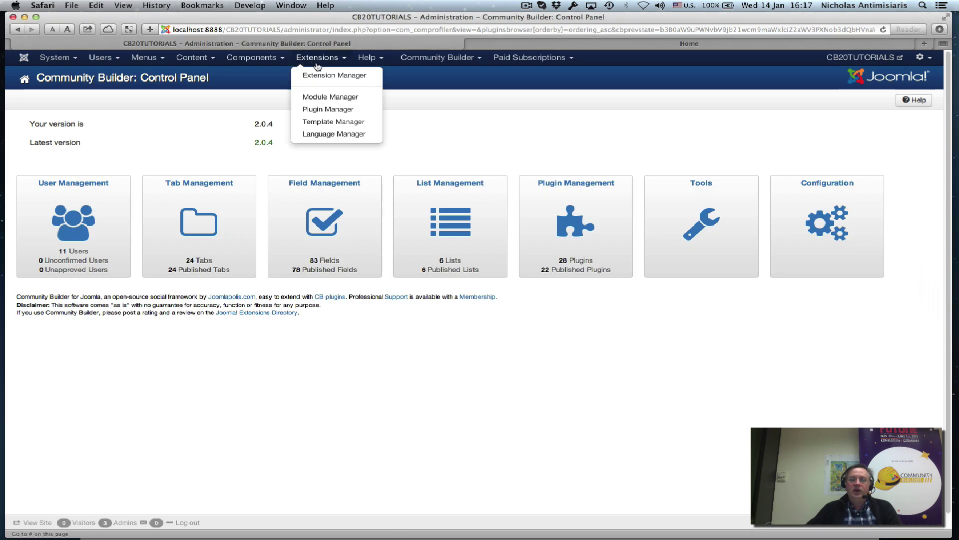
click(331, 134)
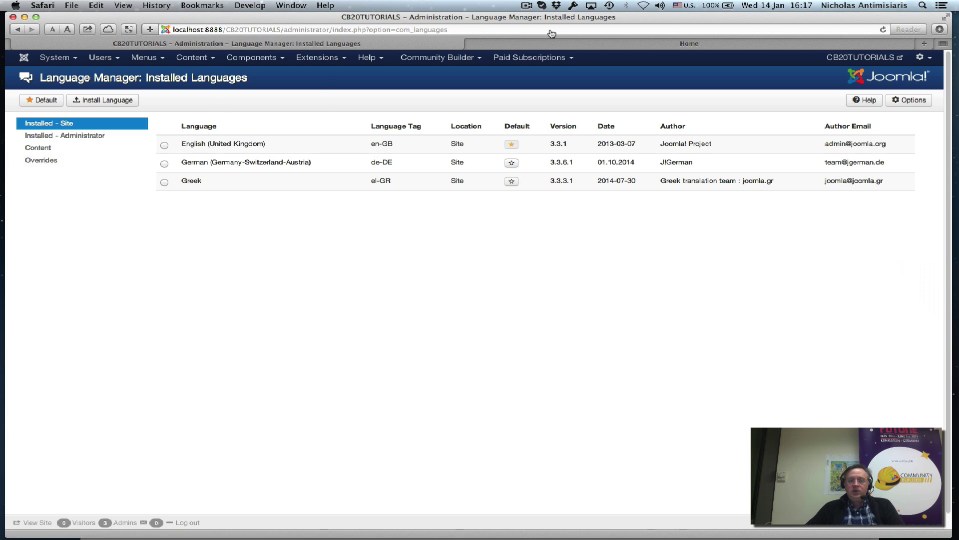
Scroll through the Joomlapolis Transifex project list in Firefox, then return to the CB Greek Files tab.
key(super+Tab)
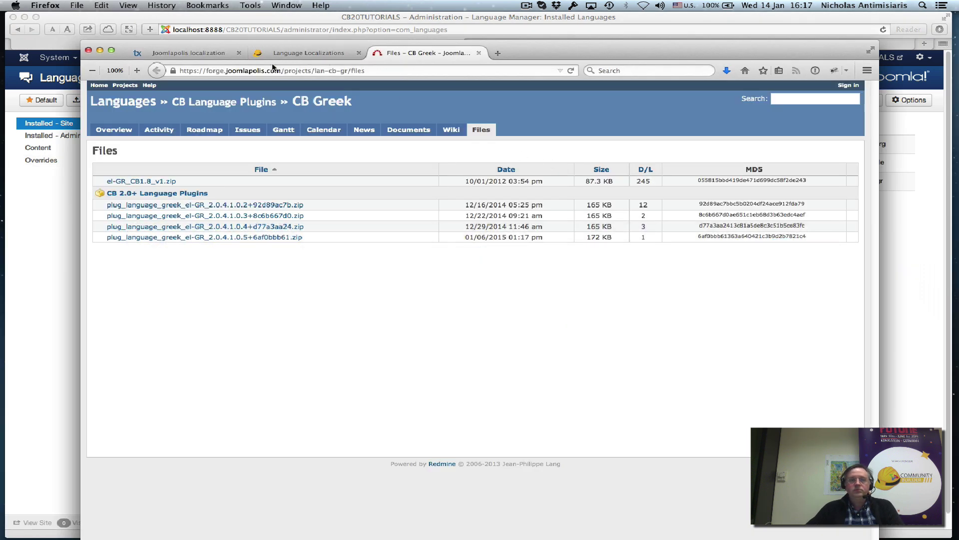
click(188, 53)
scroll(420, 200, up, 2)
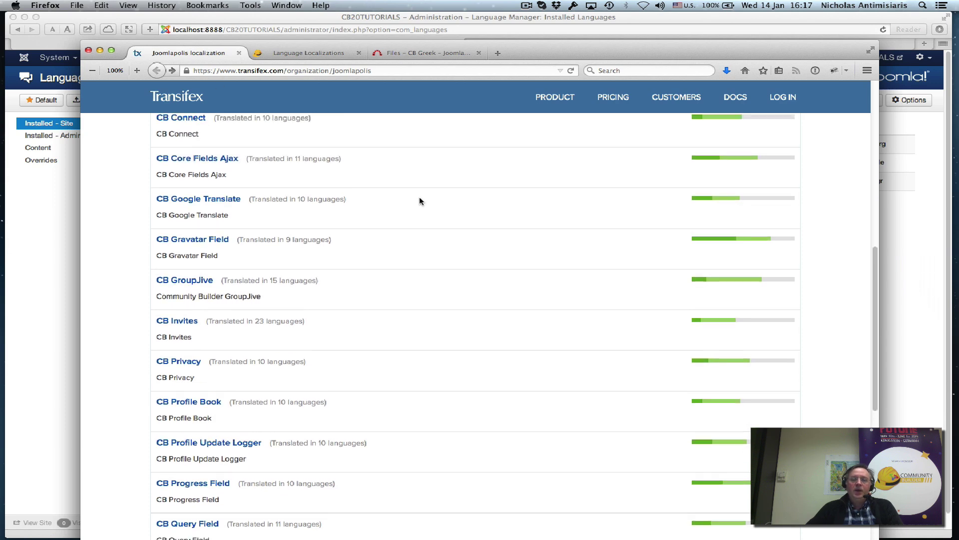
scroll(419, 200, up, 10)
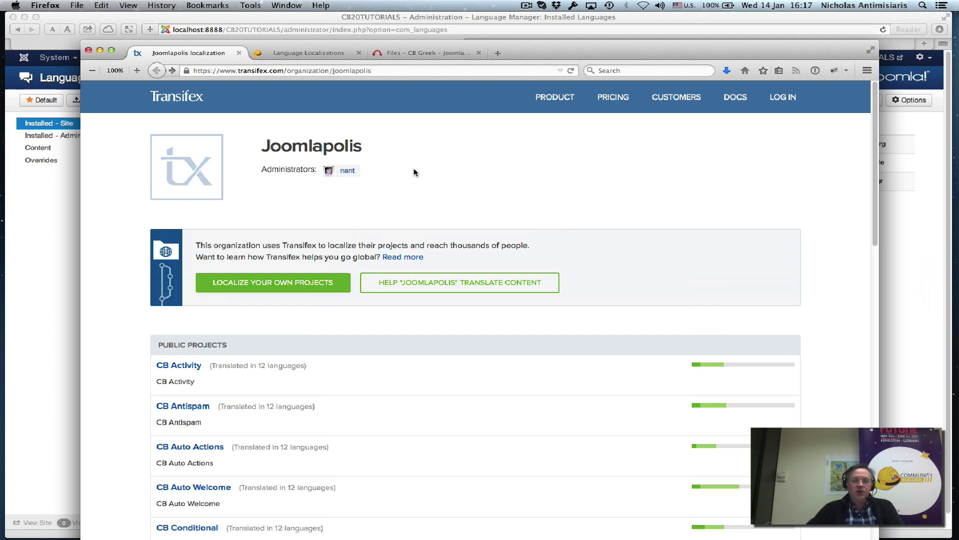
scroll(301, 376, down, 8)
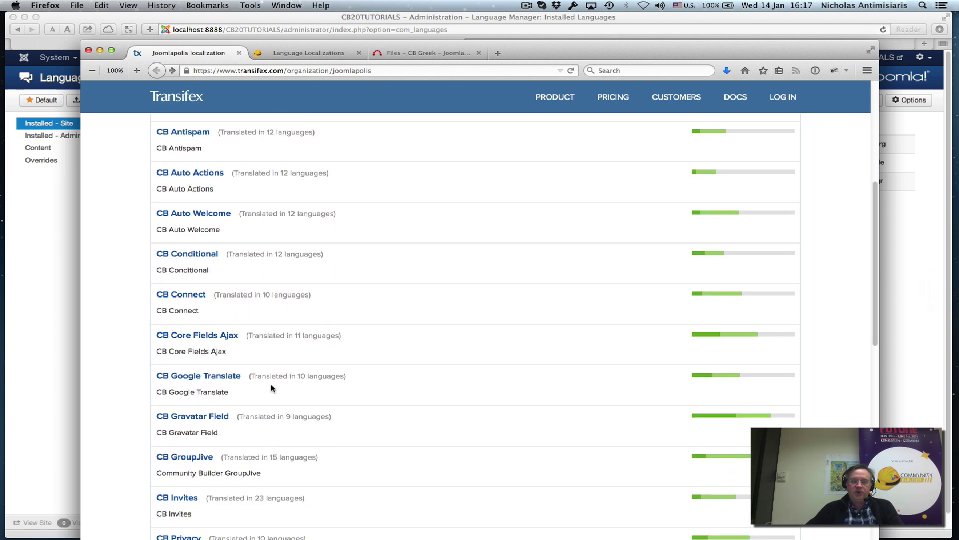
scroll(273, 388, down, 5)
scroll(272, 387, up, 2)
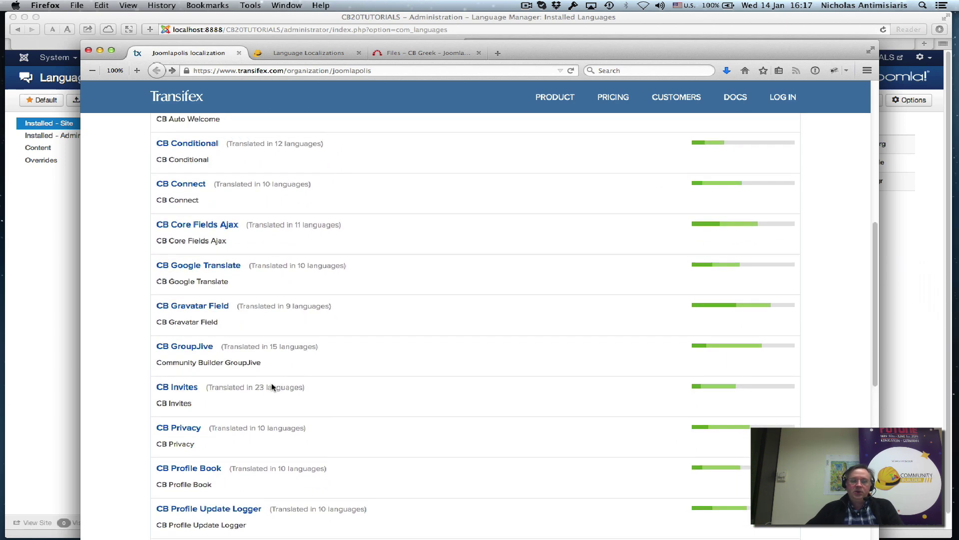
scroll(272, 387, up, 6)
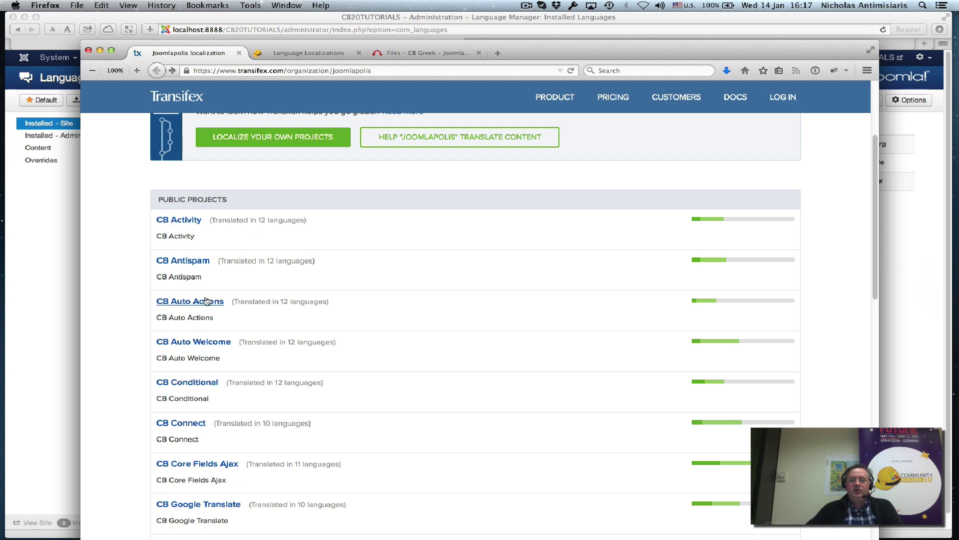
scroll(231, 335, down, 5)
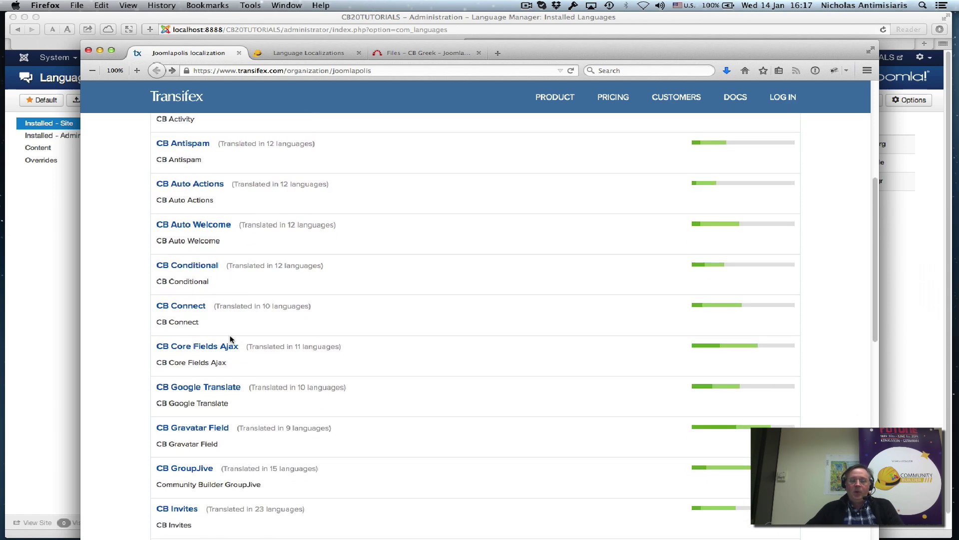
scroll(232, 338, up, 3)
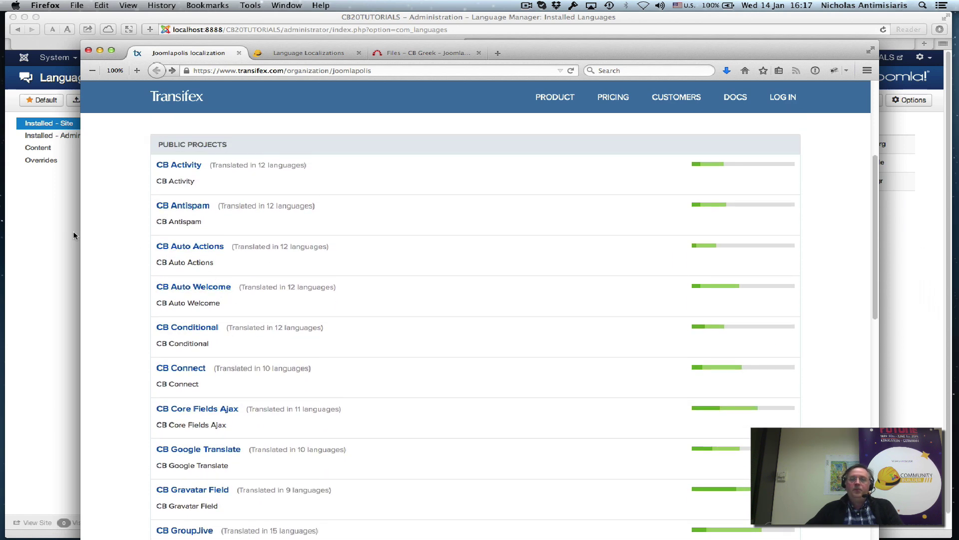
click(417, 52)
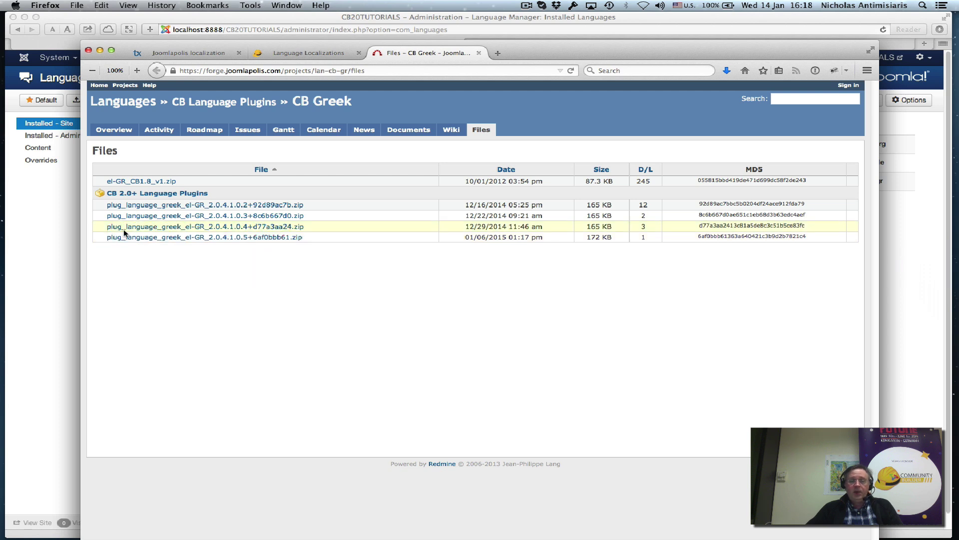
In Safari, open Community Builder > Plugin Management to find the published el-GR 2.0.4.1.0.5 plugin.
click(46, 259)
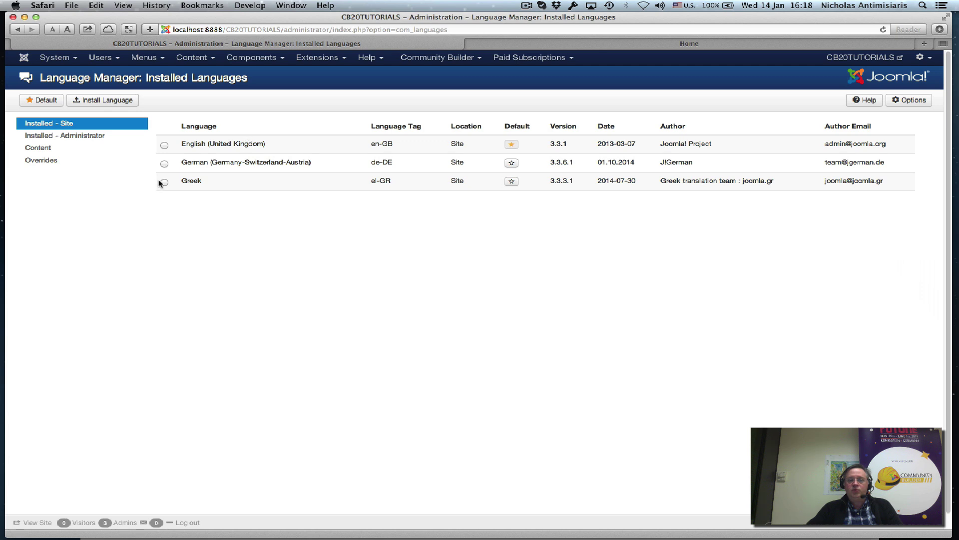
click(419, 58)
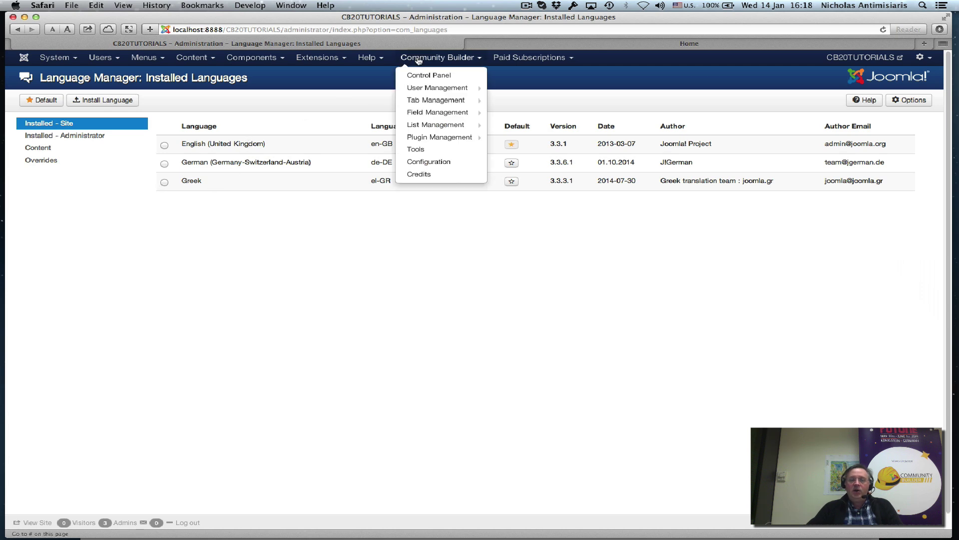
mouse_move(415, 93)
click(423, 135)
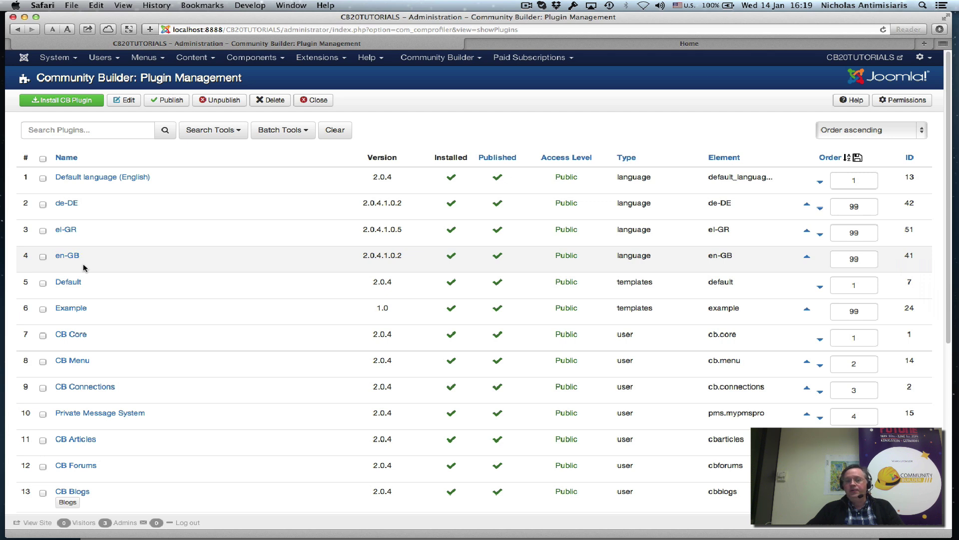
click(439, 62)
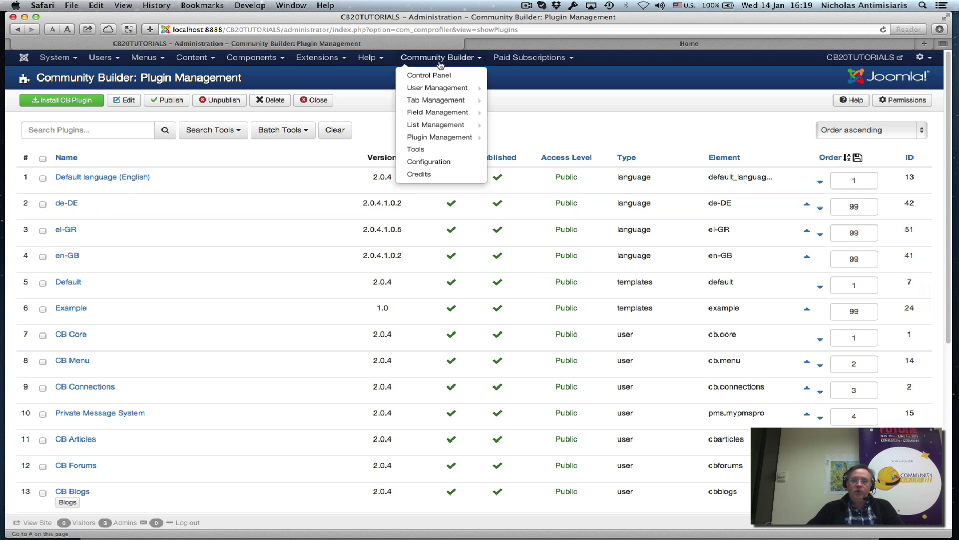
click(427, 114)
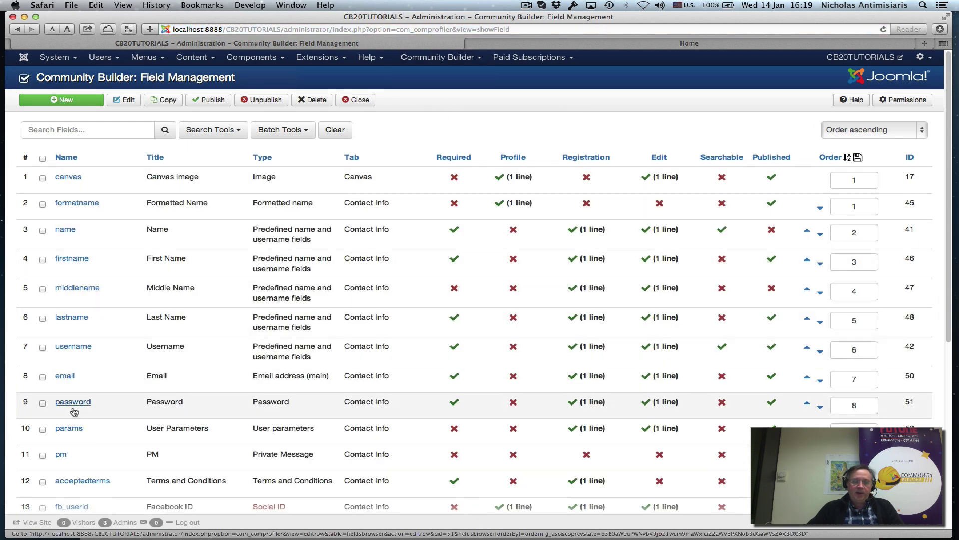
scroll(89, 308, down, 3)
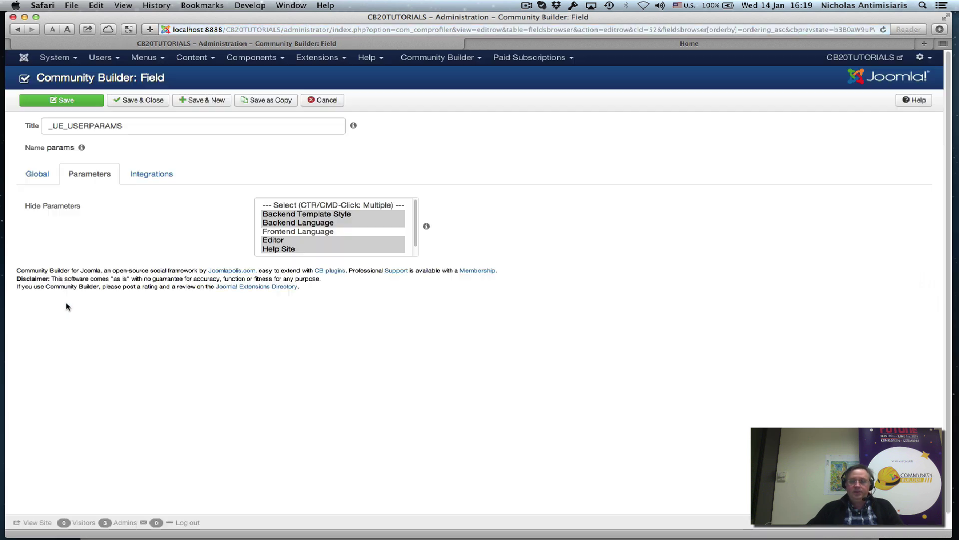
click(33, 174)
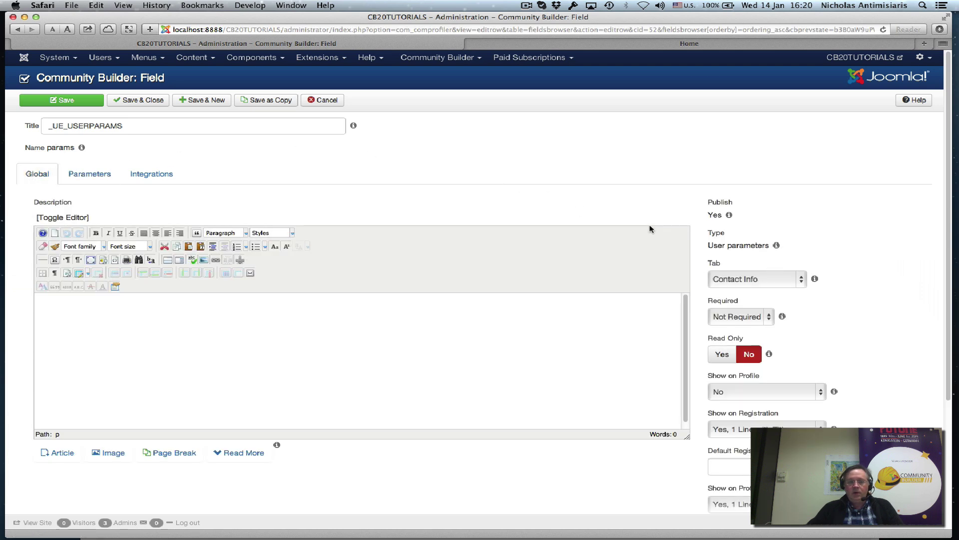
mouse_move(48, 130)
scroll(837, 247, down, 2)
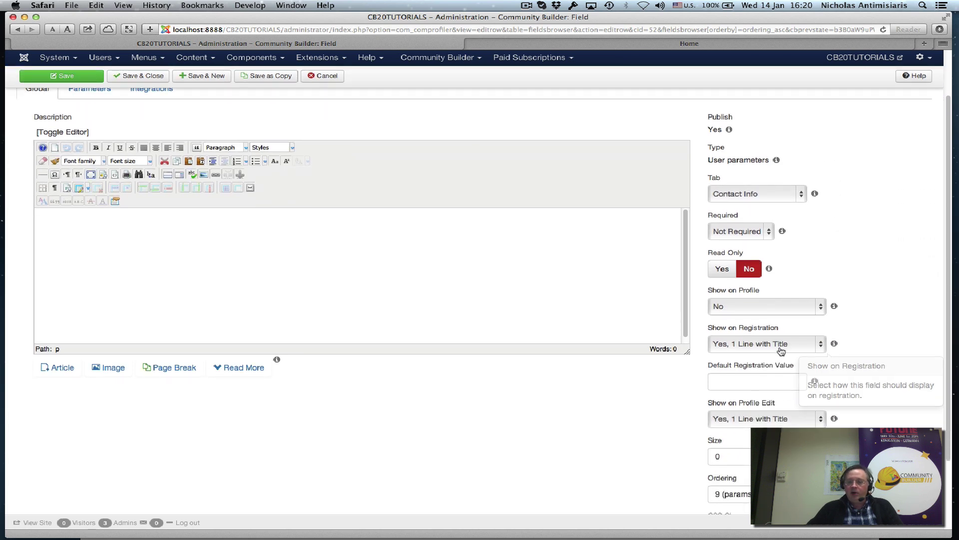
click(779, 345)
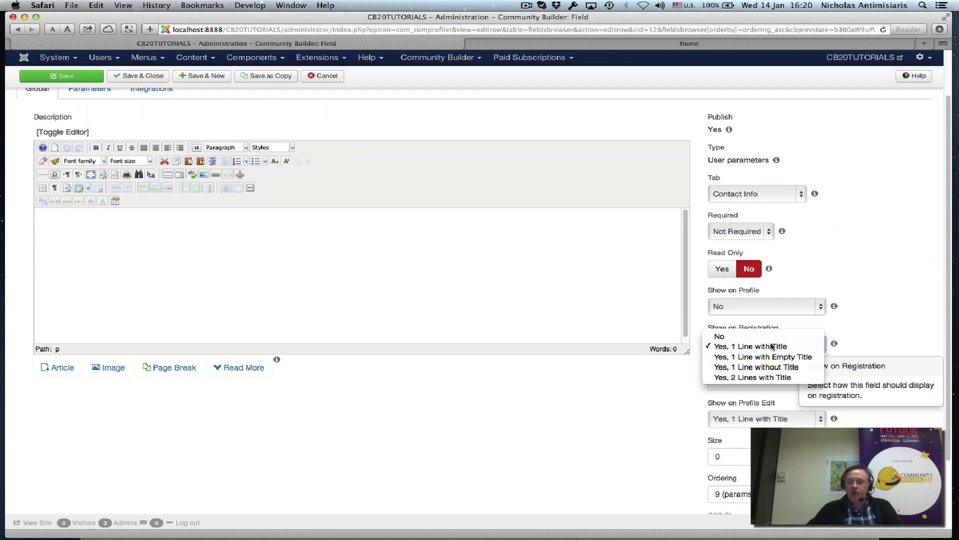
click(772, 346)
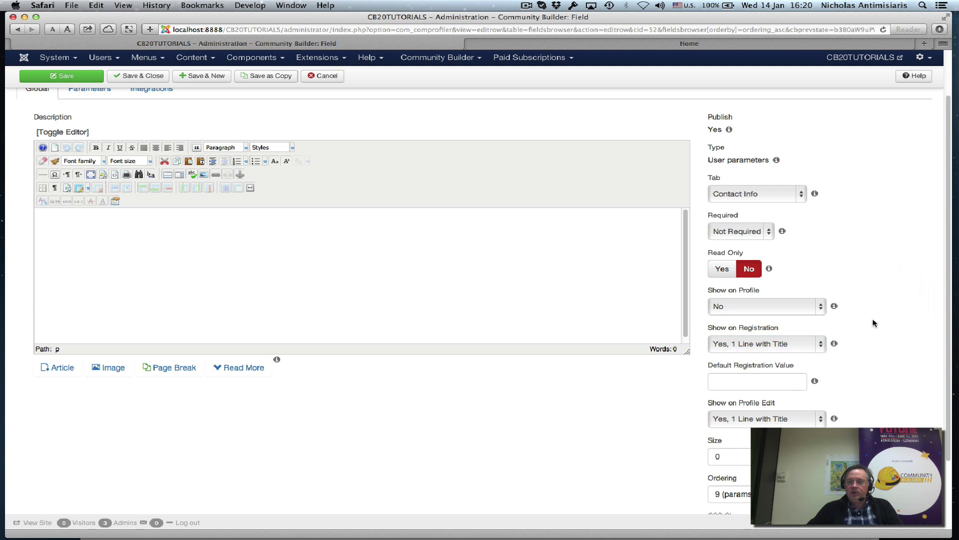
mouse_move(773, 307)
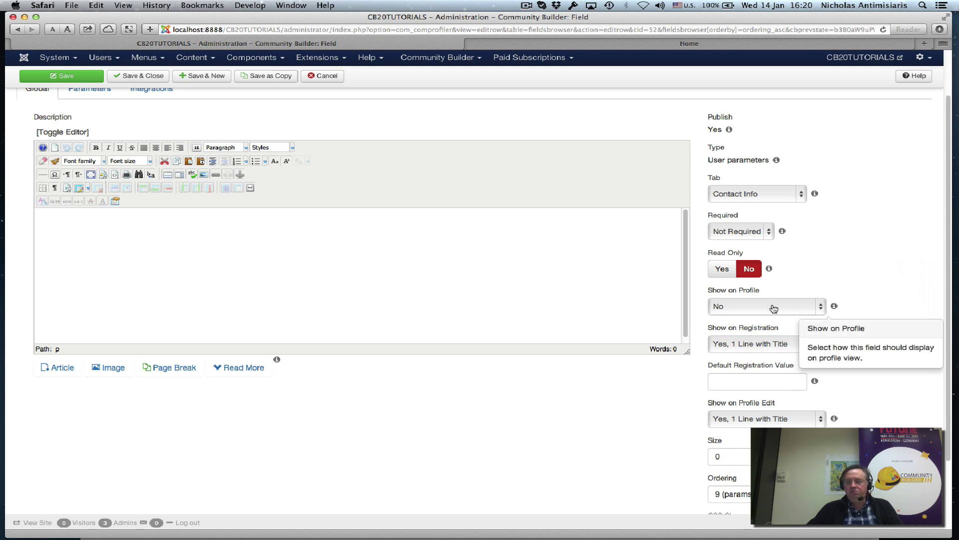
click(796, 310)
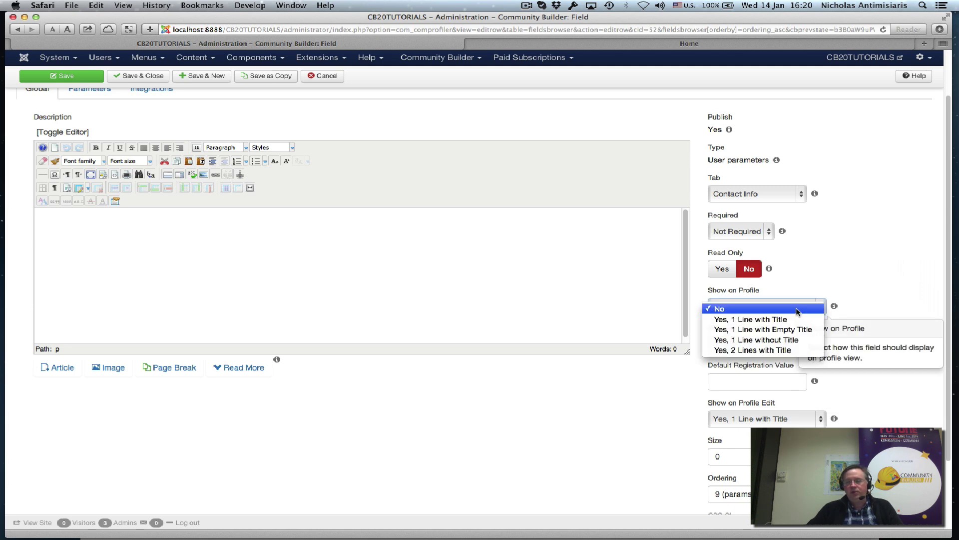
click(796, 310)
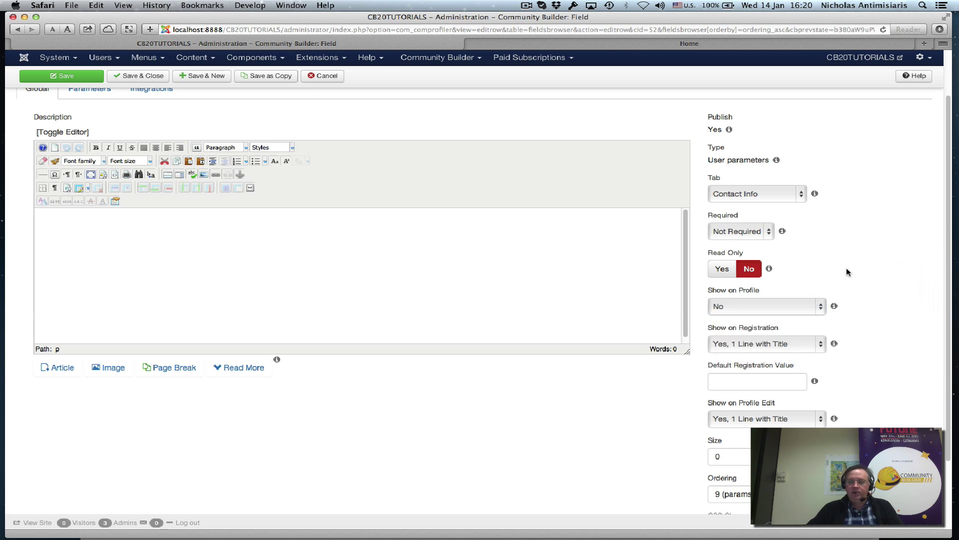
scroll(350, 235, up, 3)
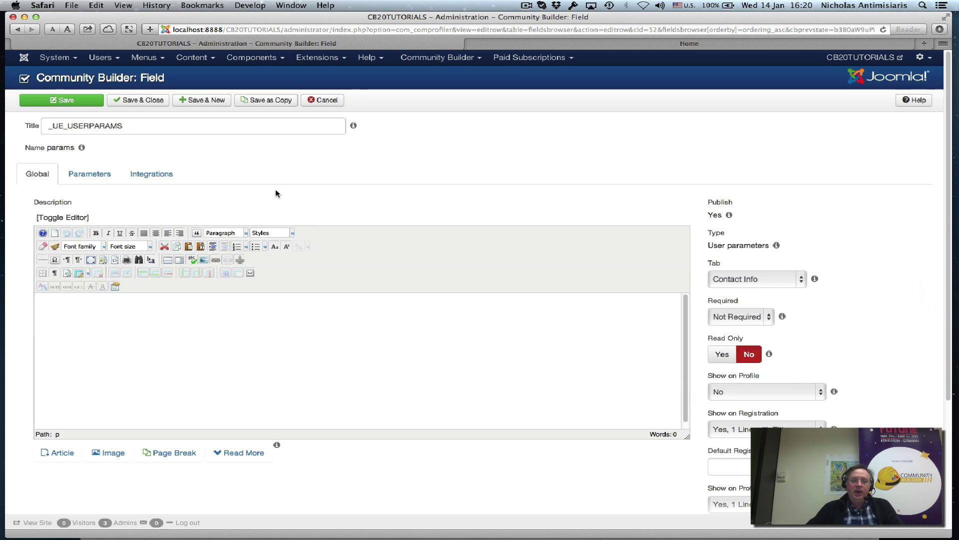
click(100, 175)
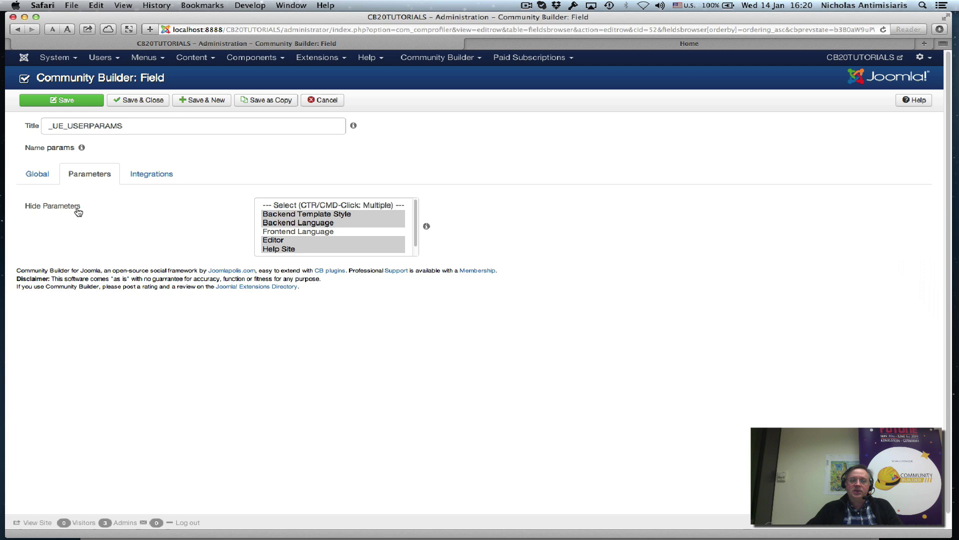
mouse_move(275, 213)
scroll(318, 220, down, 1)
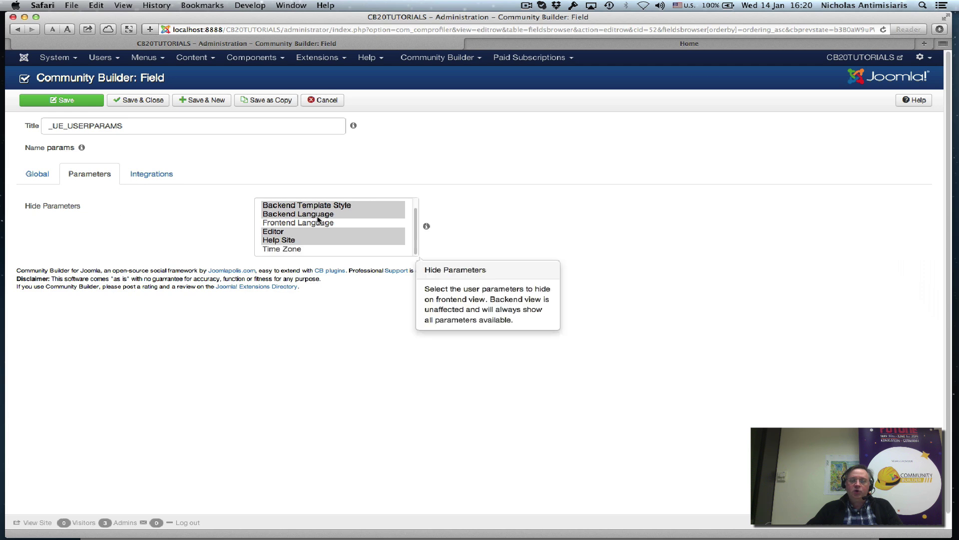
scroll(318, 220, up, 1)
scroll(318, 220, down, 3)
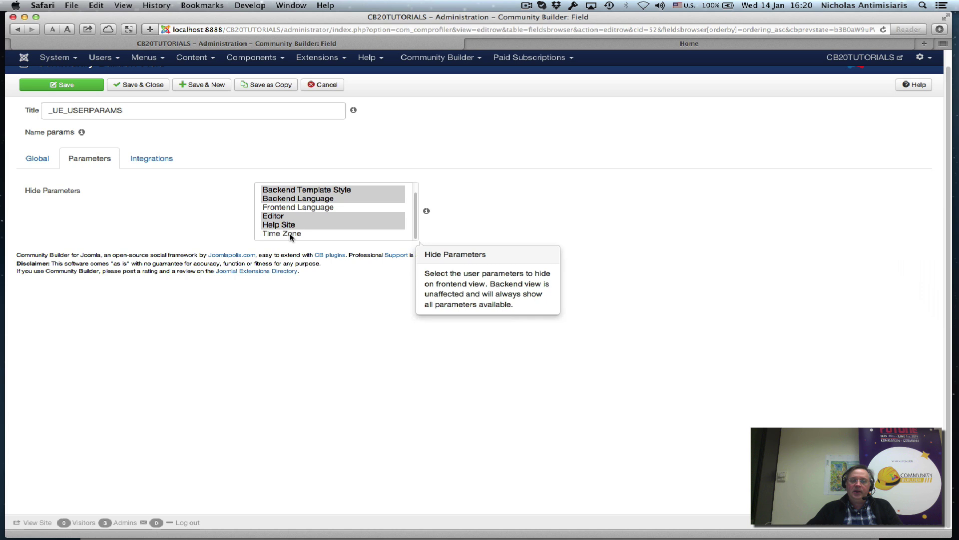
scroll(184, 232, up, 1)
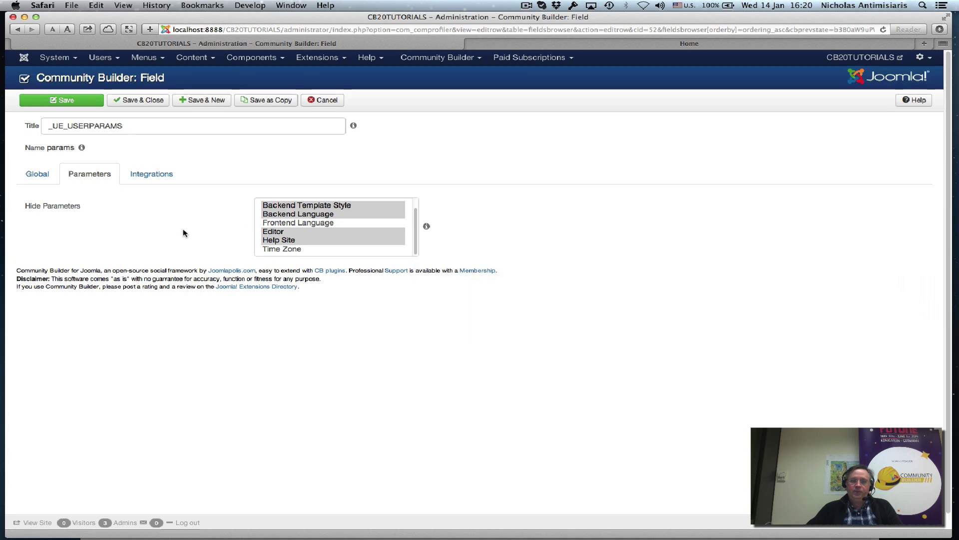
Save and close the User Parameters field, then open the site's front-end Sign up page.
click(126, 102)
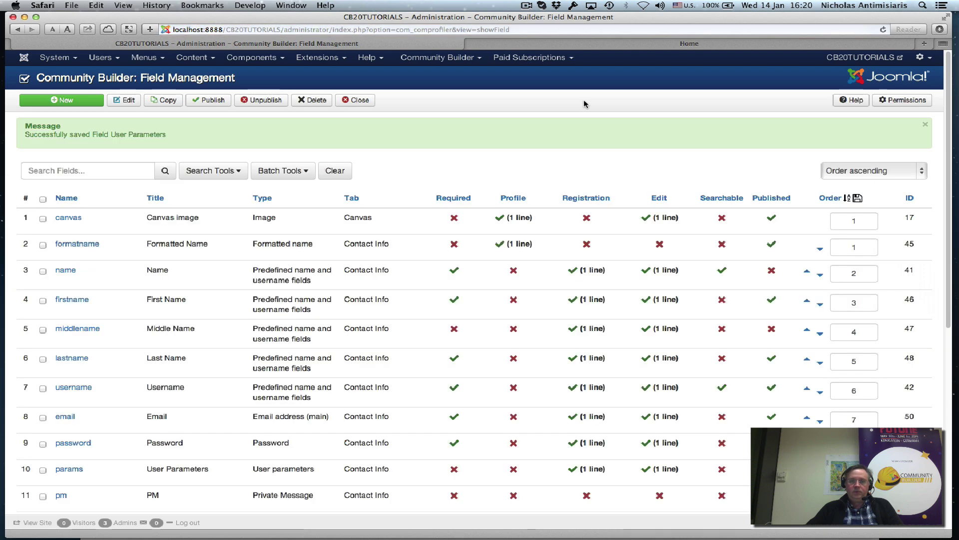
click(574, 43)
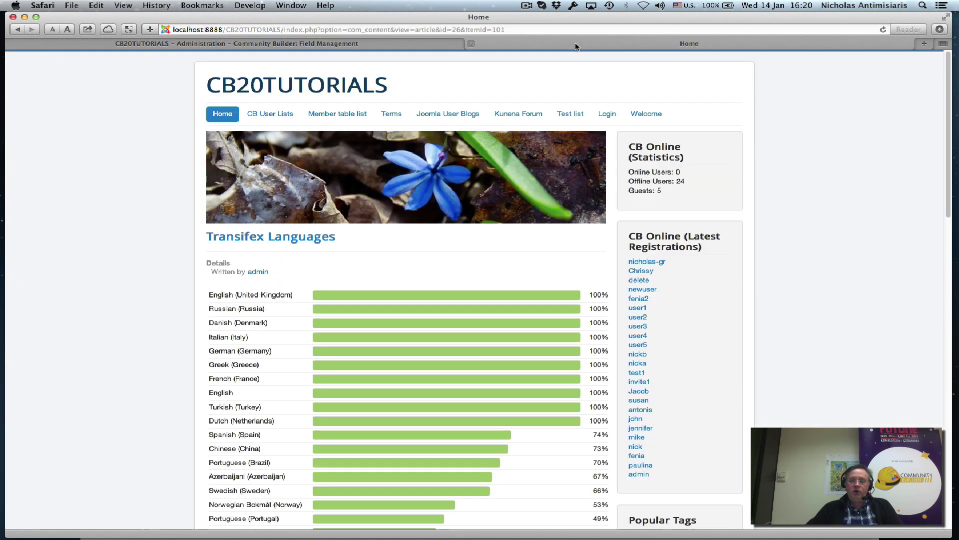
scroll(798, 206, down, 5)
scroll(798, 207, down, 5)
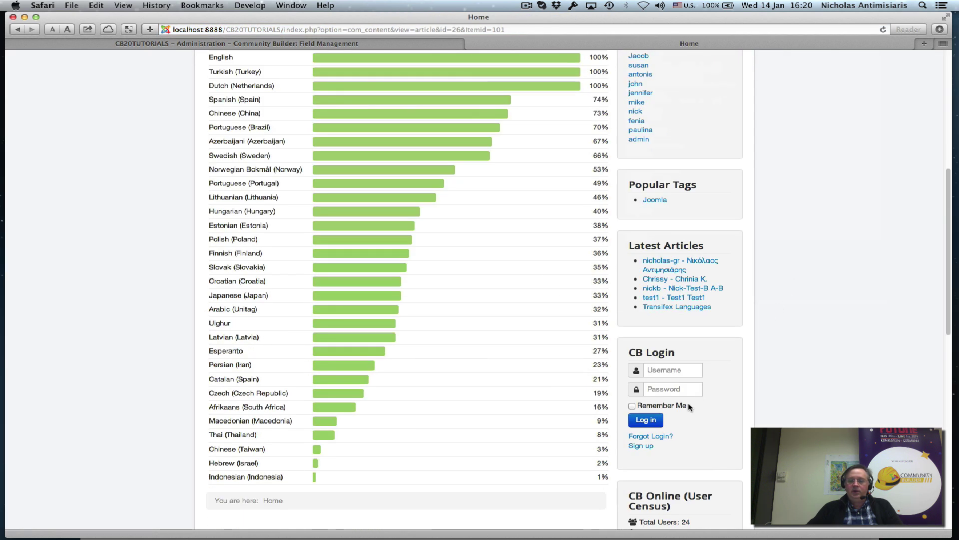
click(648, 446)
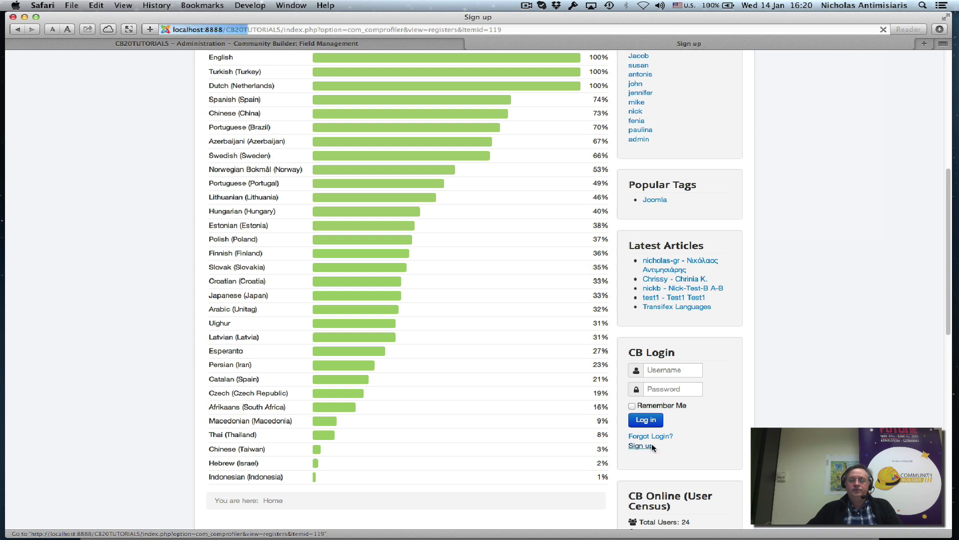
Check the Frontend language options (Default, German, Greek, English UK) and the Athens time zone.
scroll(623, 417, down, 5)
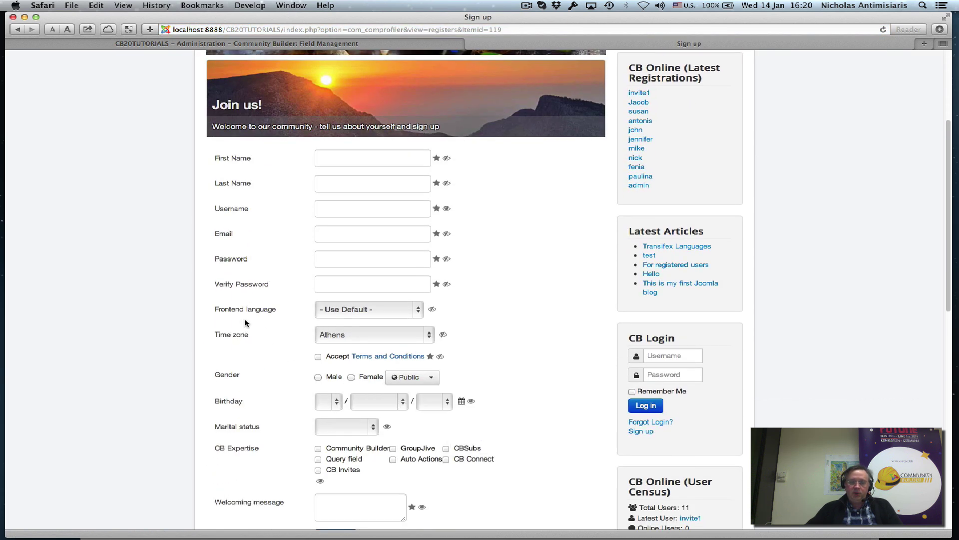
scroll(246, 322, down, 3)
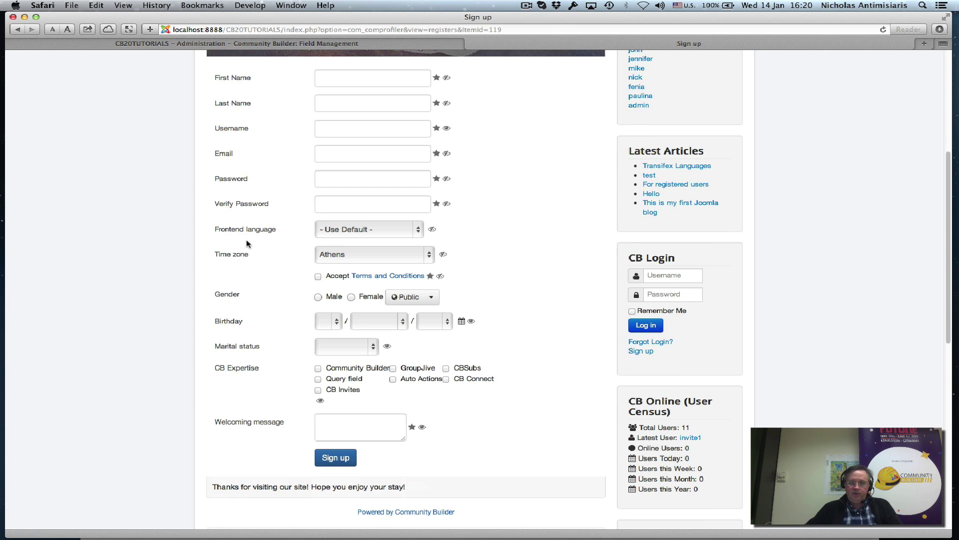
click(343, 232)
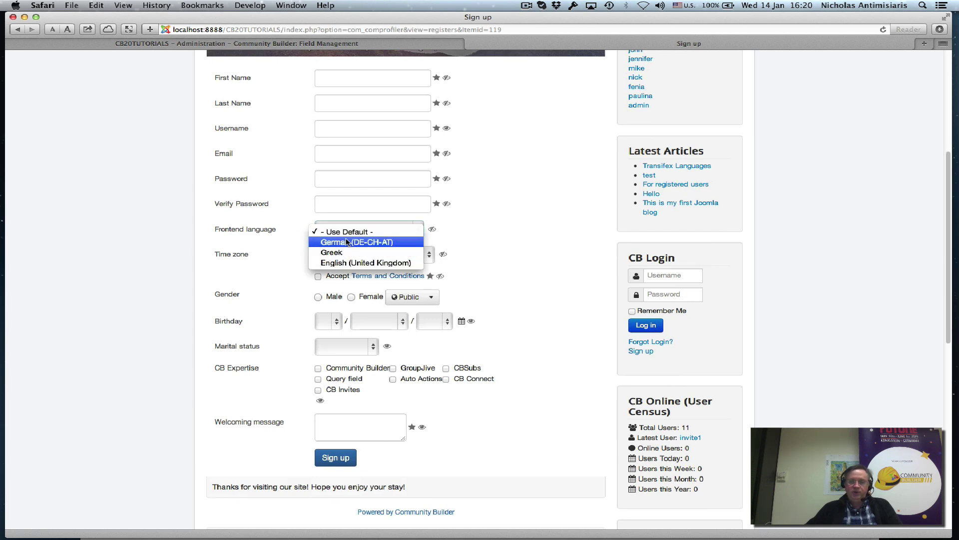
click(471, 207)
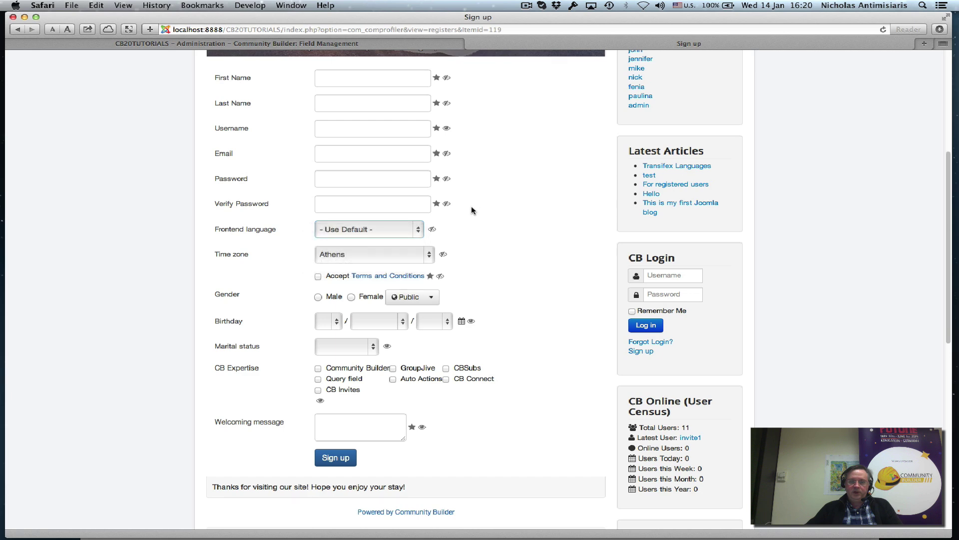
click(388, 254)
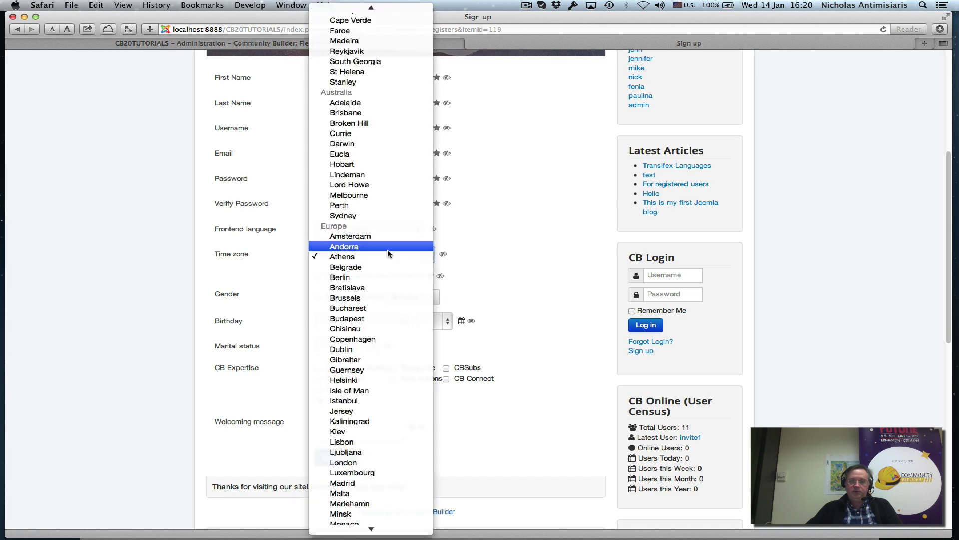
click(510, 244)
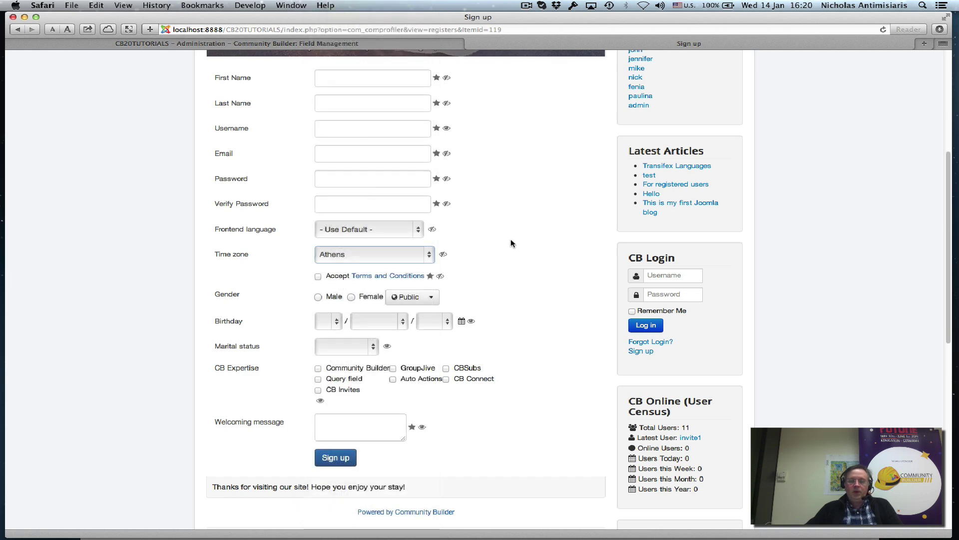
scroll(510, 242, up, 2)
scroll(479, 297, up, 5)
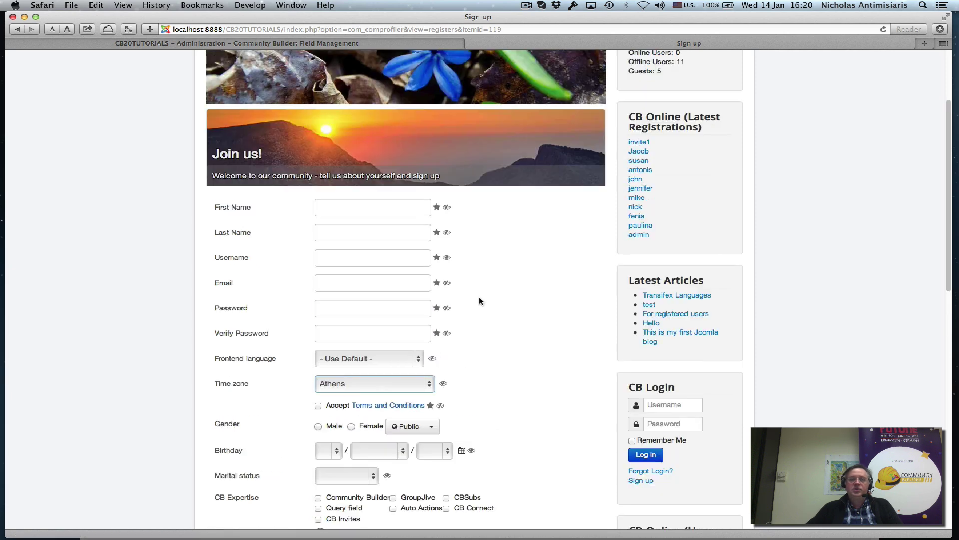
click(334, 45)
click(437, 64)
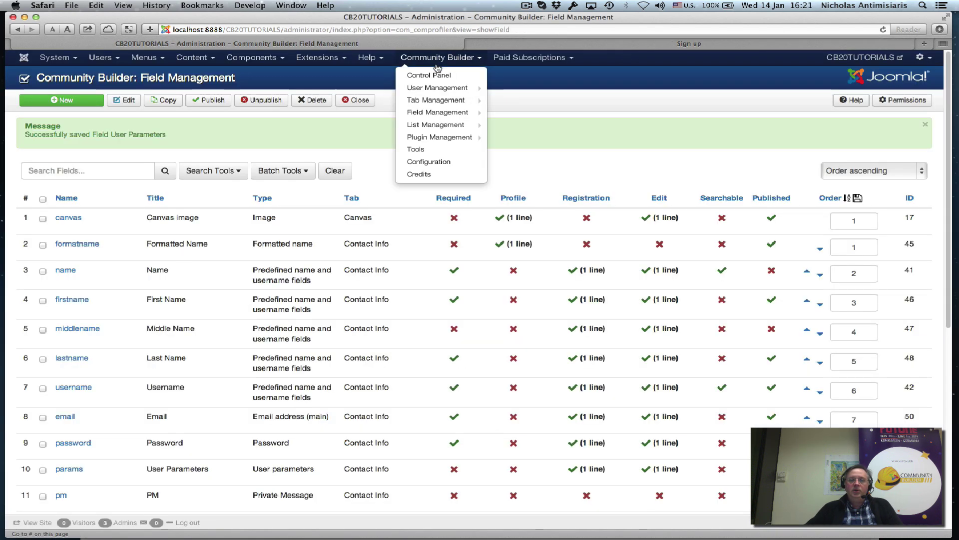
click(430, 162)
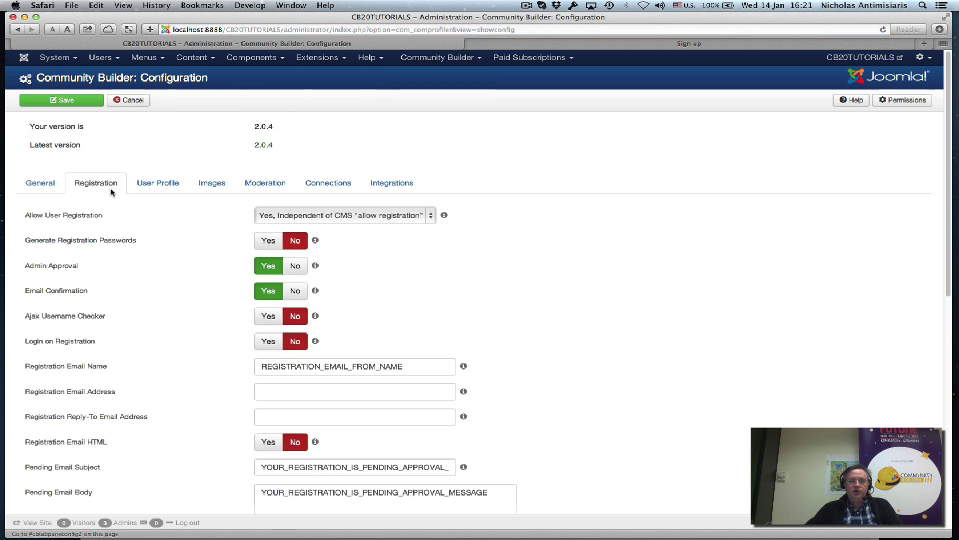
scroll(120, 220, down, 5)
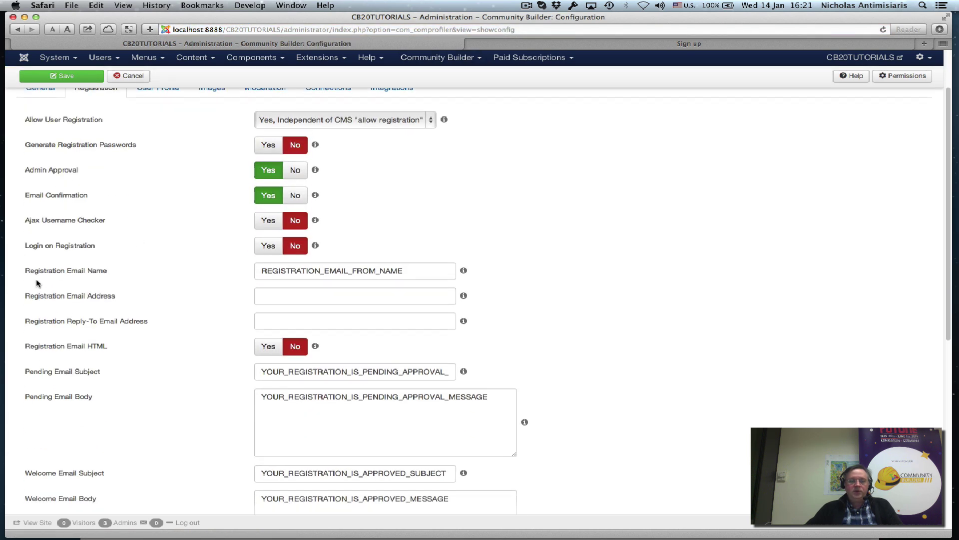
mouse_move(323, 265)
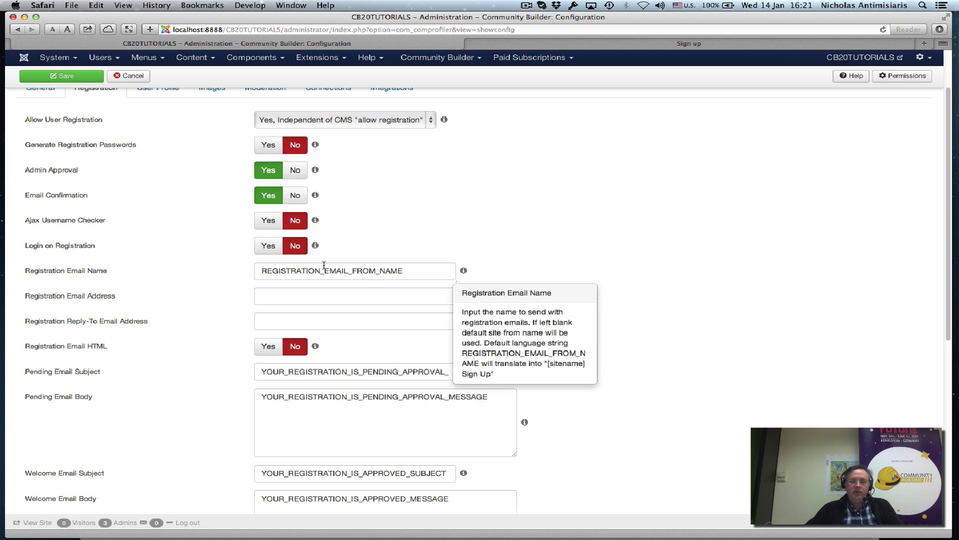
scroll(210, 299, down, 4)
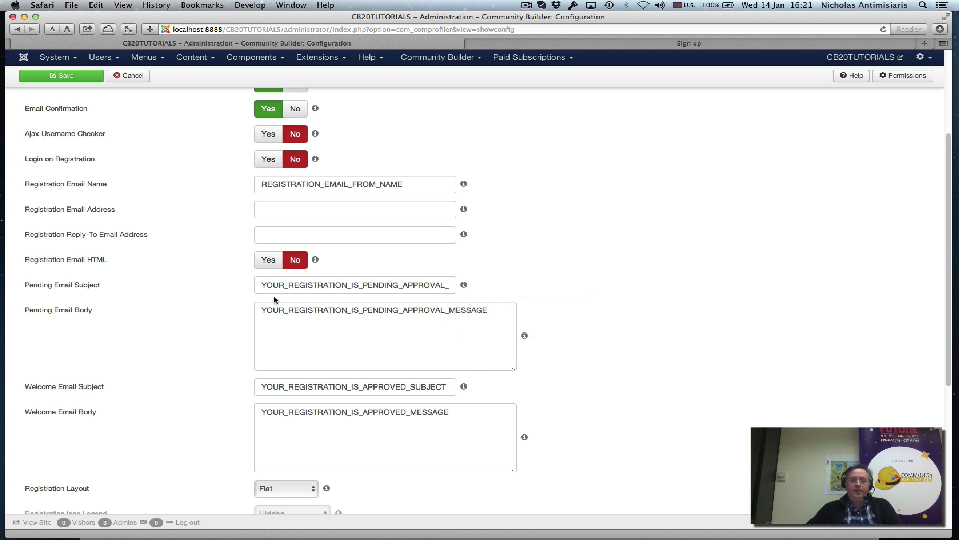
mouse_move(280, 316)
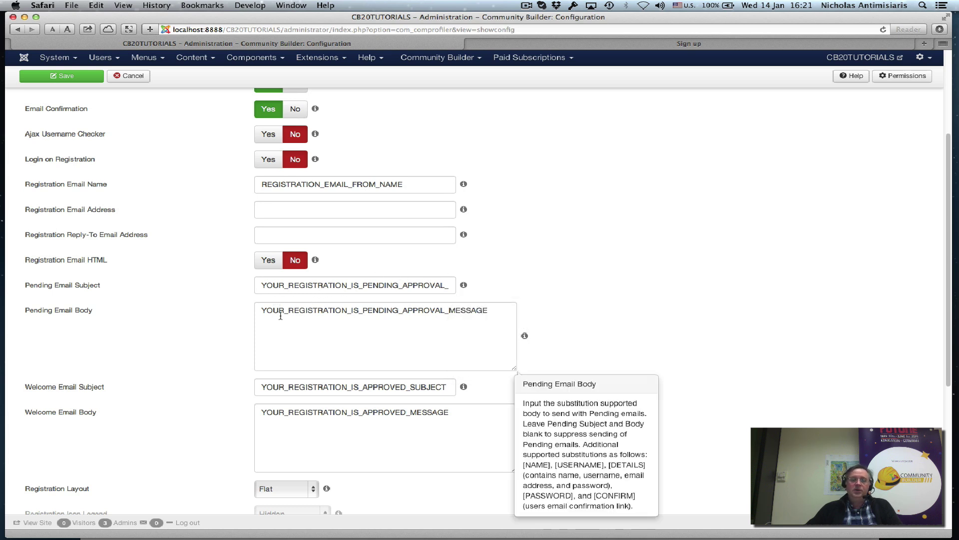
mouse_move(274, 287)
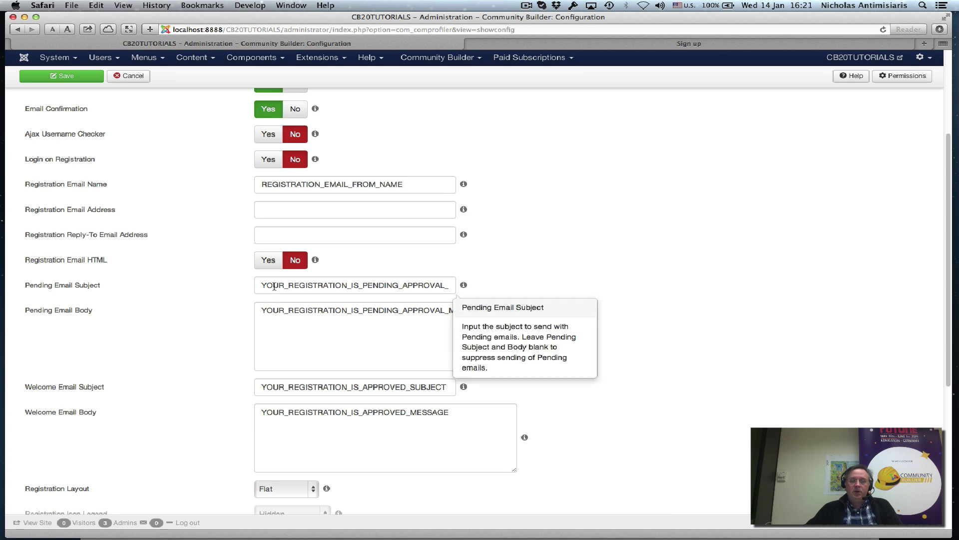
double_click(263, 309)
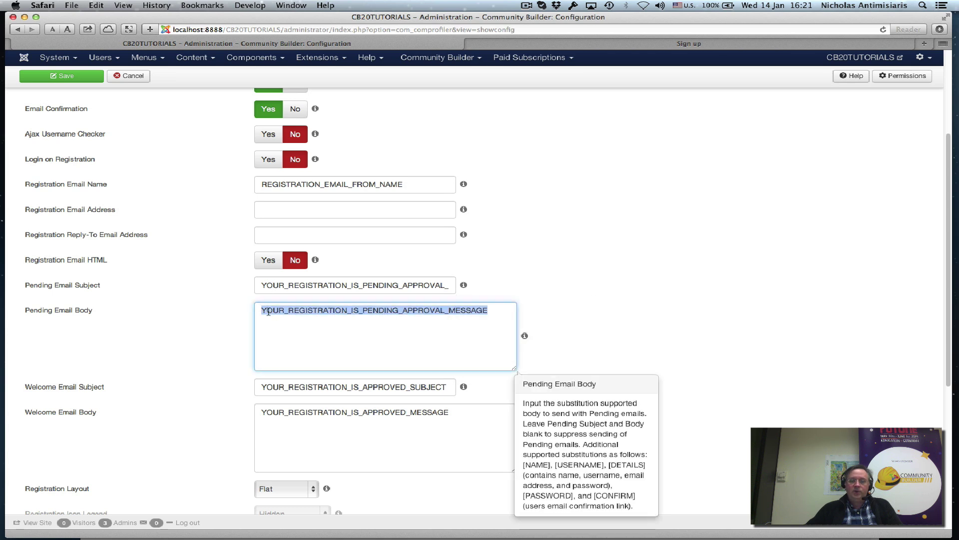
click(304, 289)
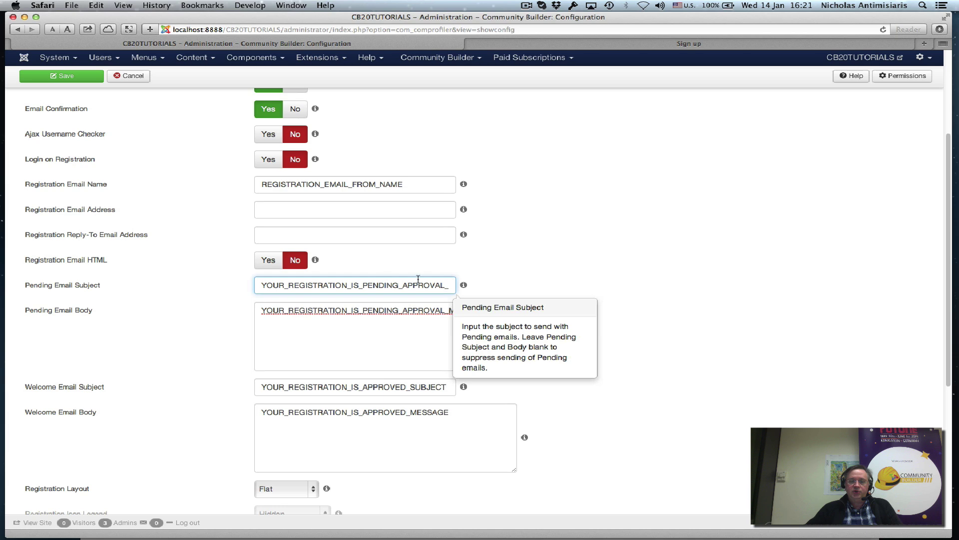
click(324, 311)
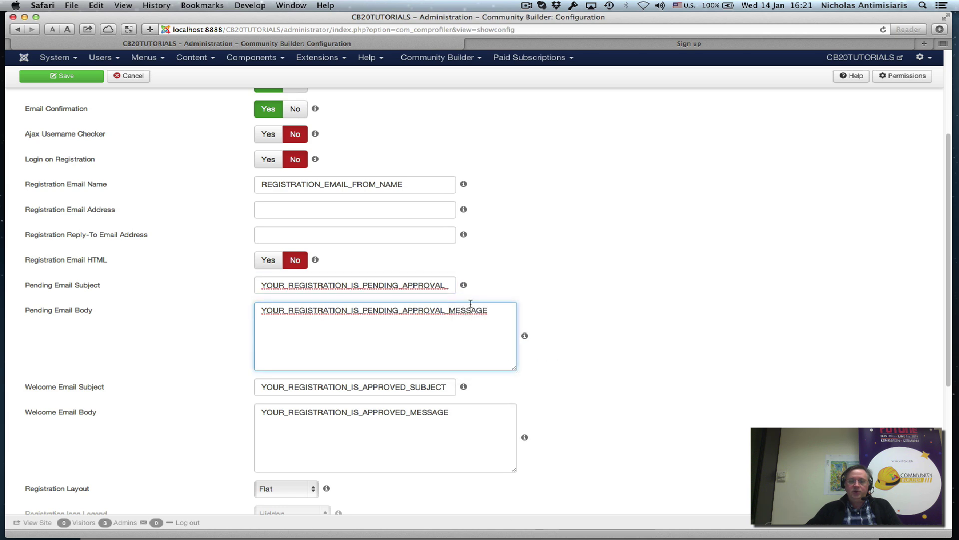
scroll(209, 338, down, 3)
mouse_move(303, 320)
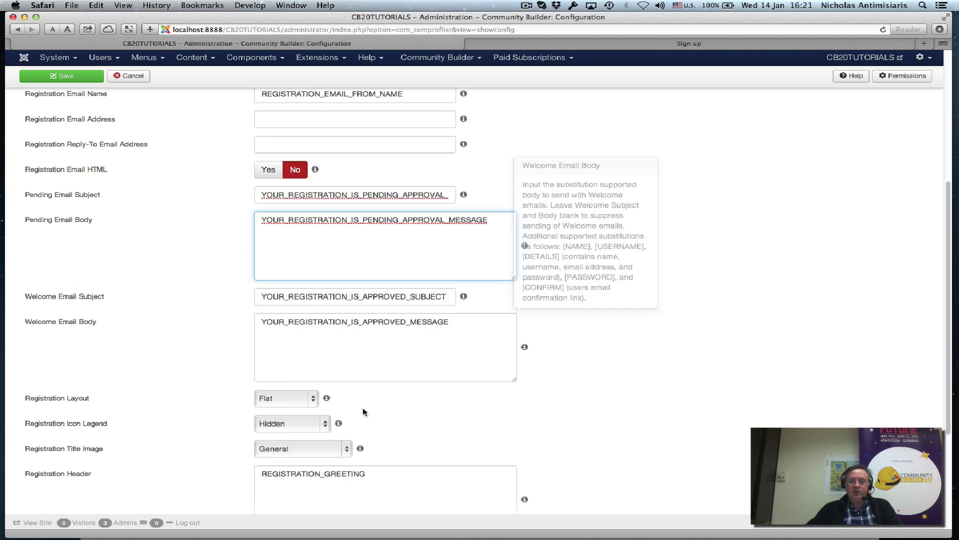
scroll(349, 450, down, 2)
scroll(374, 484, down, 1)
scroll(375, 484, down, 3)
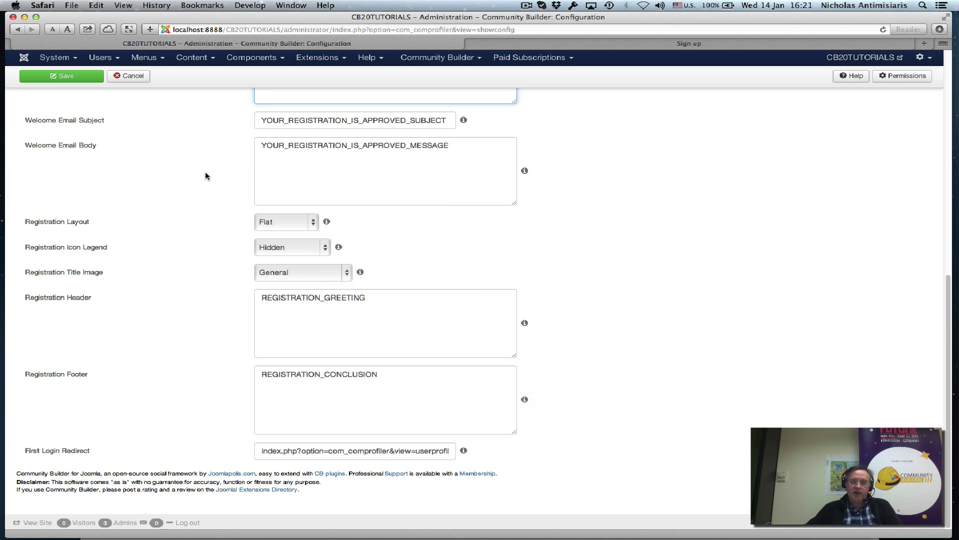
scroll(202, 220, up, 10)
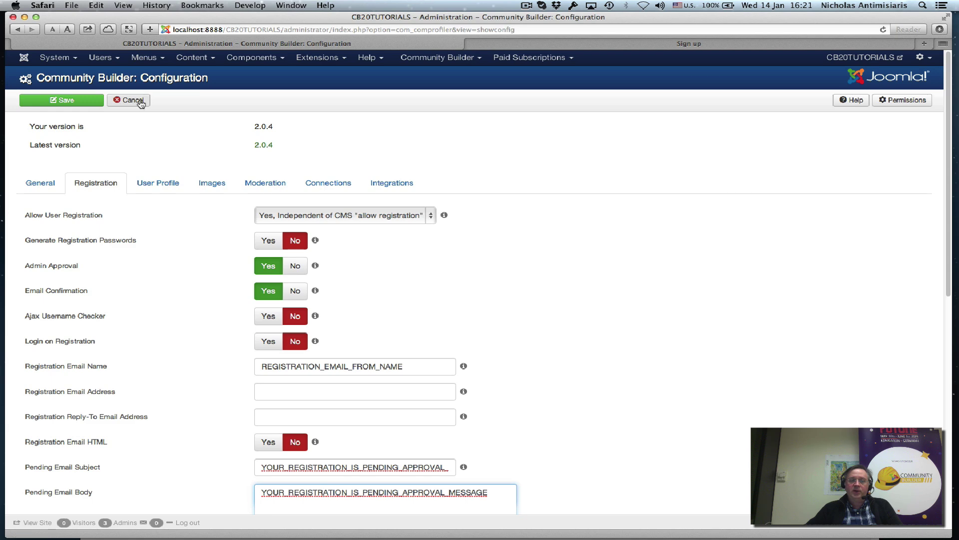
Leave the configuration unsaved and enter the first and last name in Greek on the sign-up form.
click(136, 100)
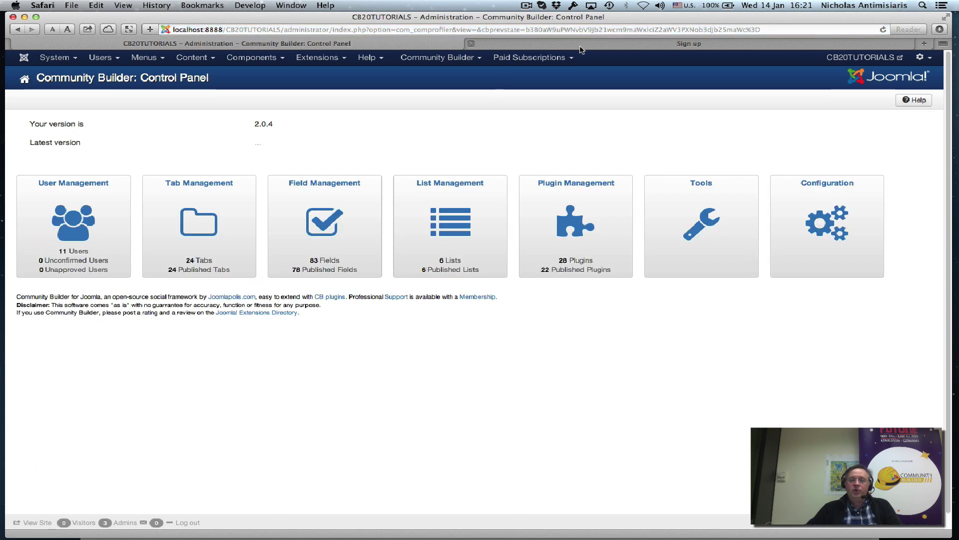
click(579, 46)
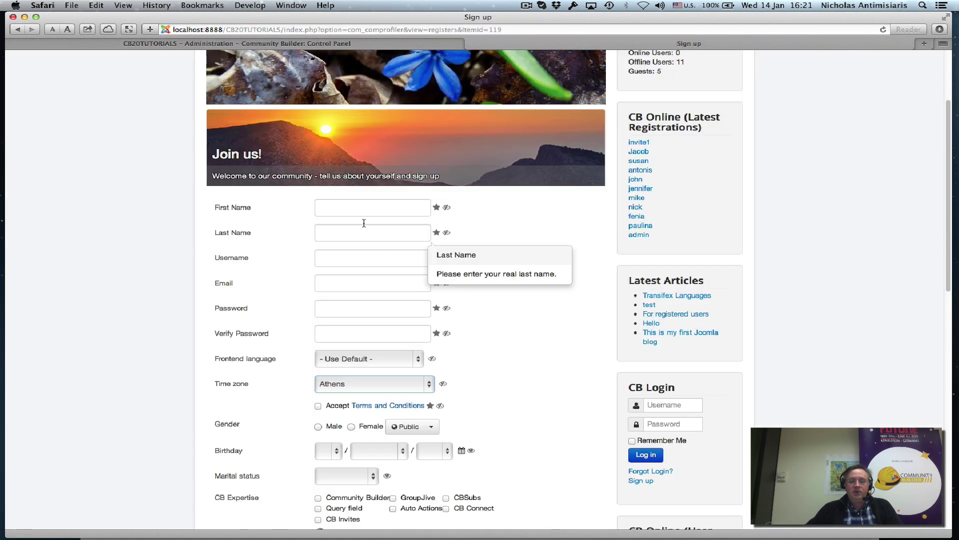
click(364, 207)
key(super+space)
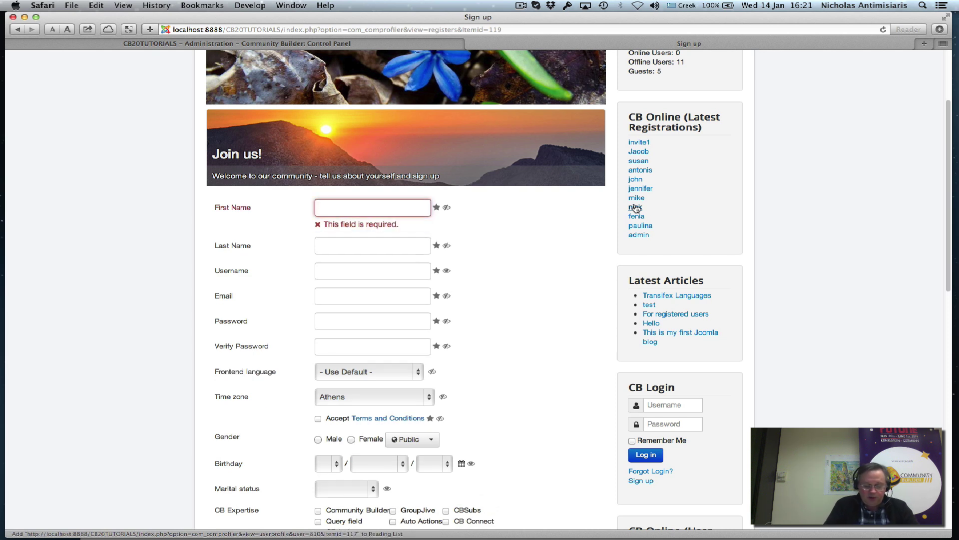
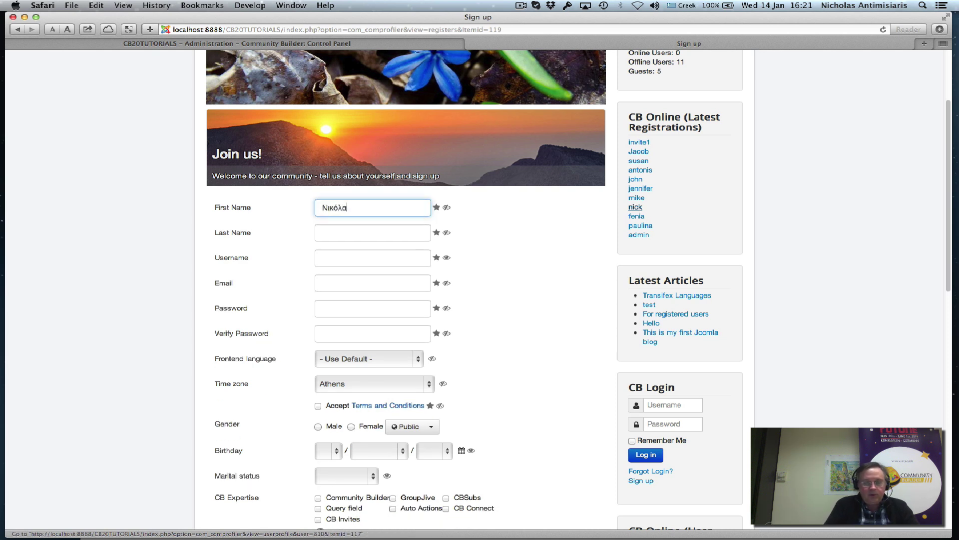
key(Tab)
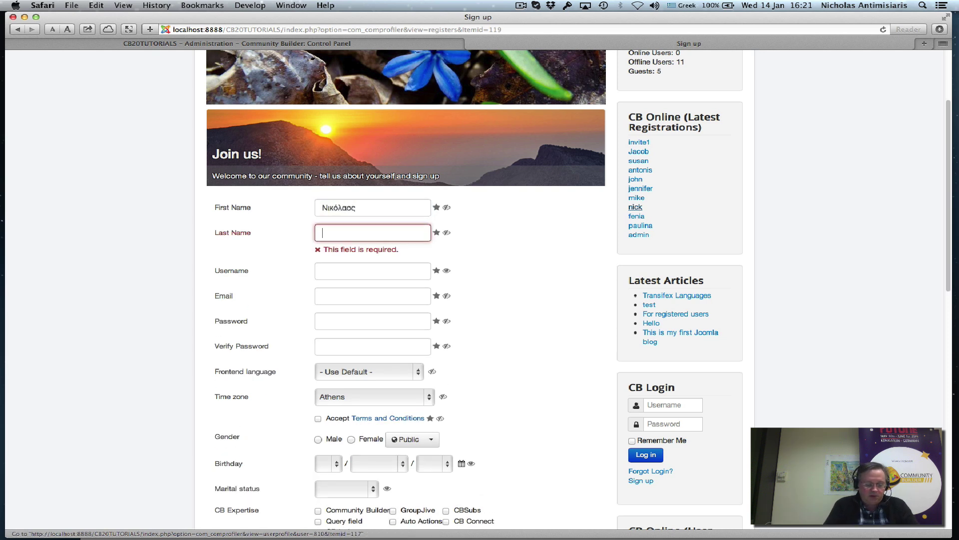
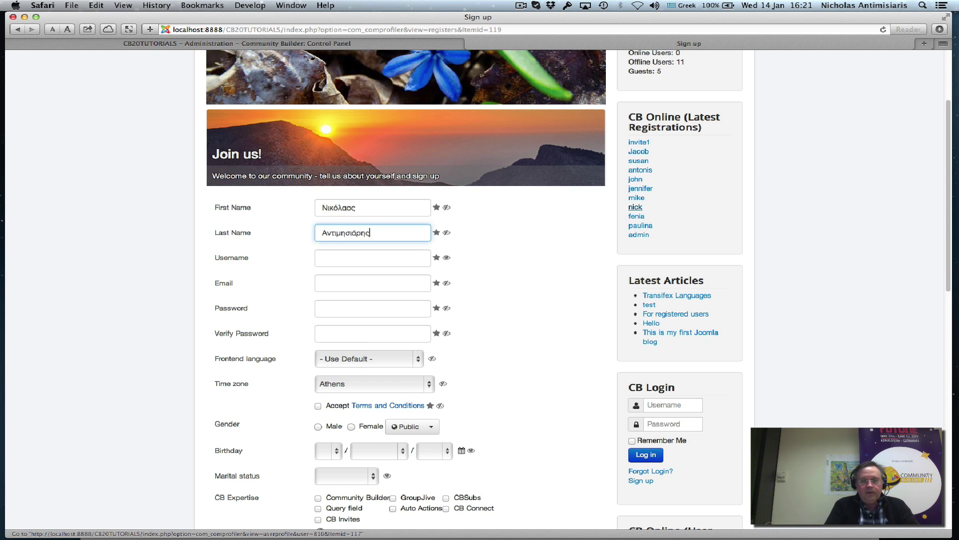
key(Tab)
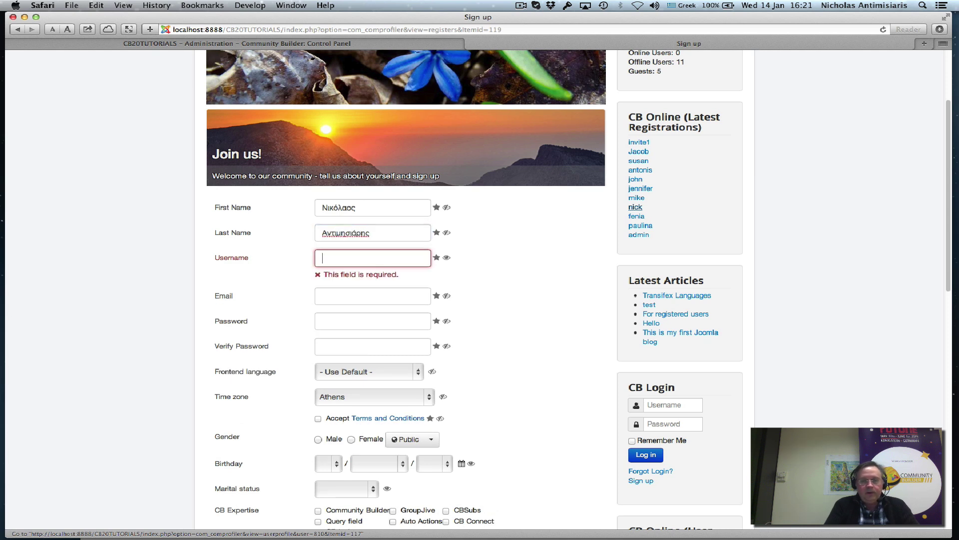
Fill in the username, the e-mail address, and the password with its verification.
key(super+space)
text(nichol)
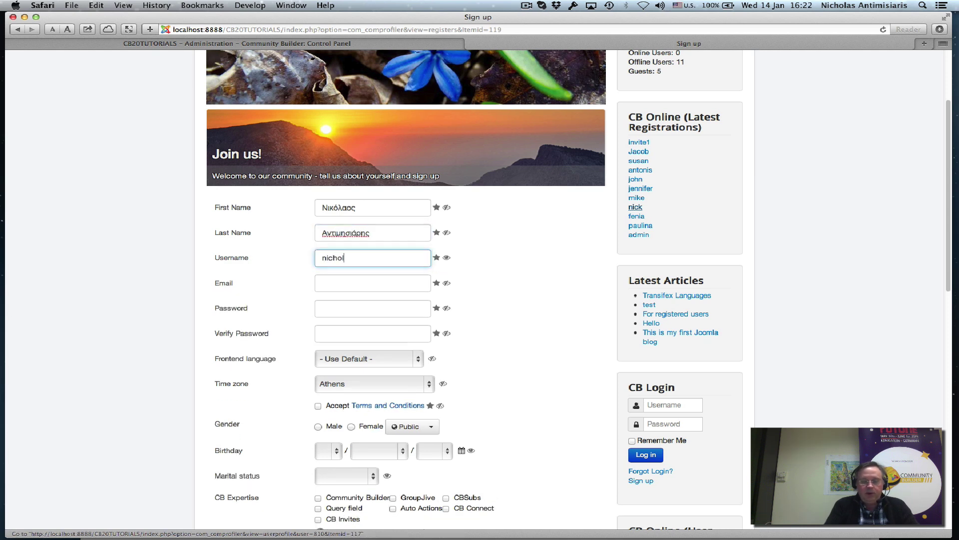
text(as-gr)
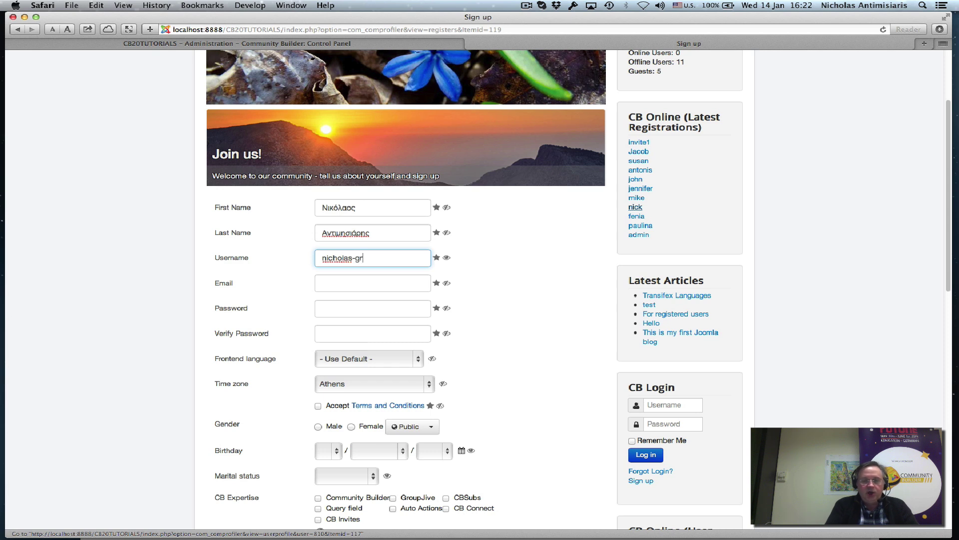
key(Tab)
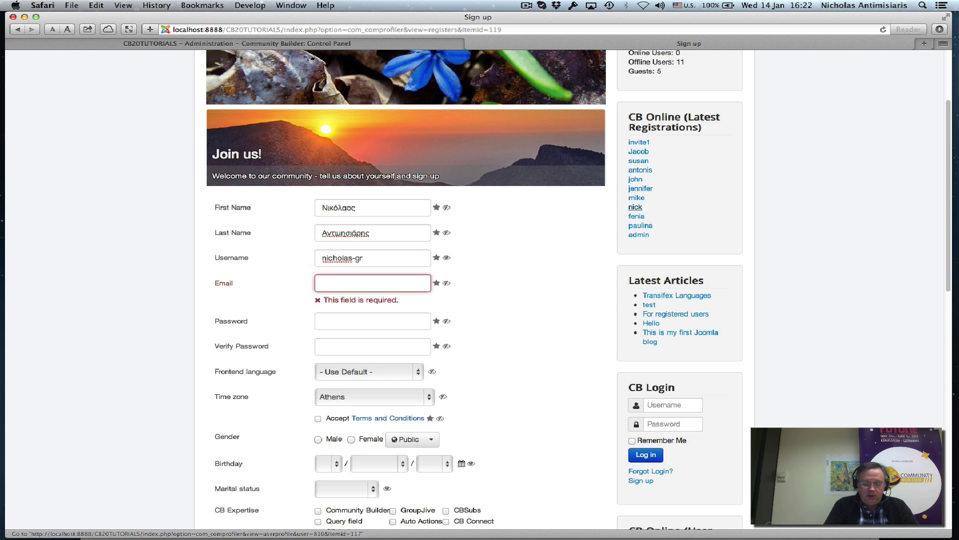
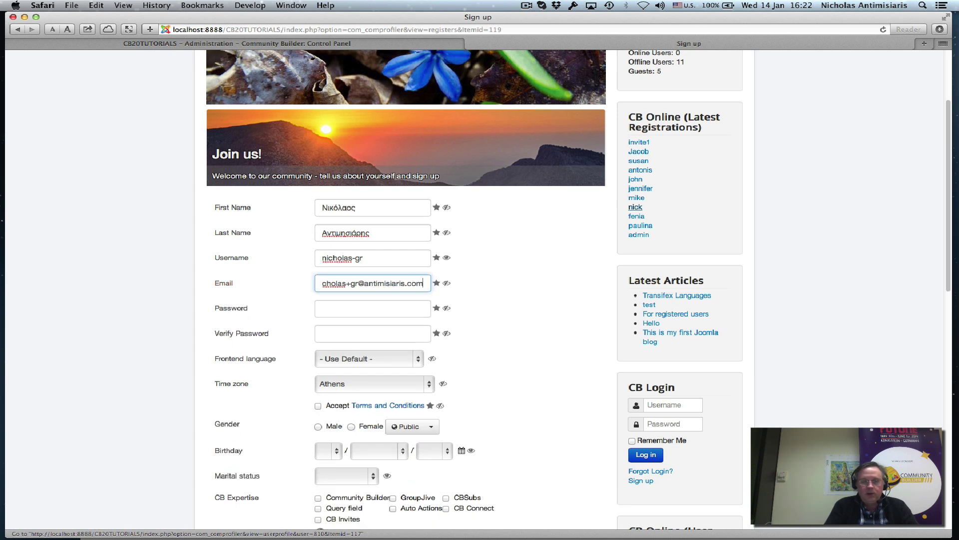
key(Tab)
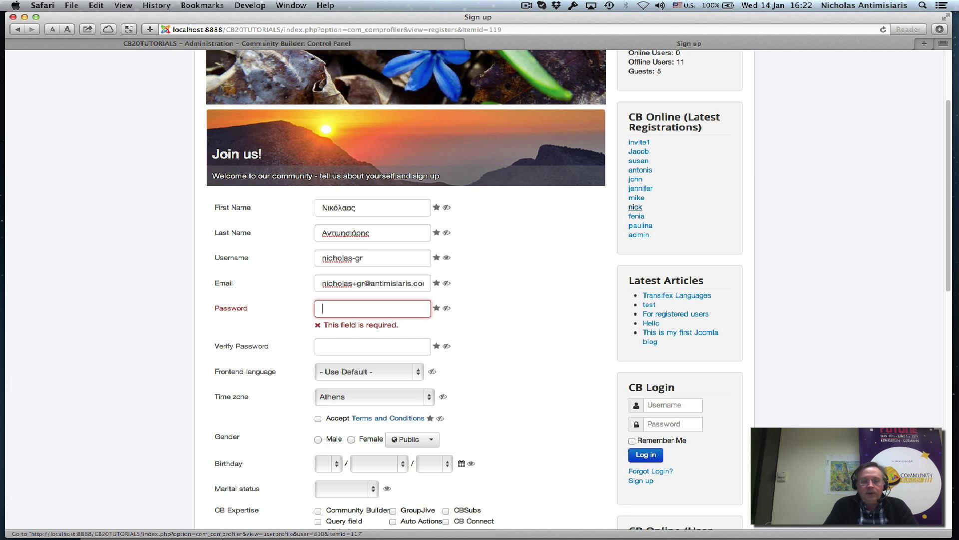
text(•••••••)
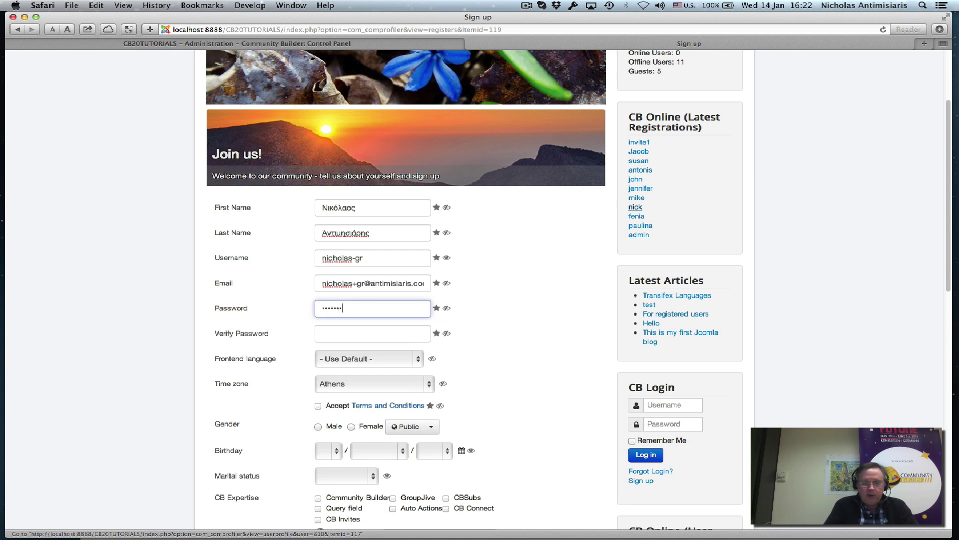
text(••)
key(Tab)
text(••••••)
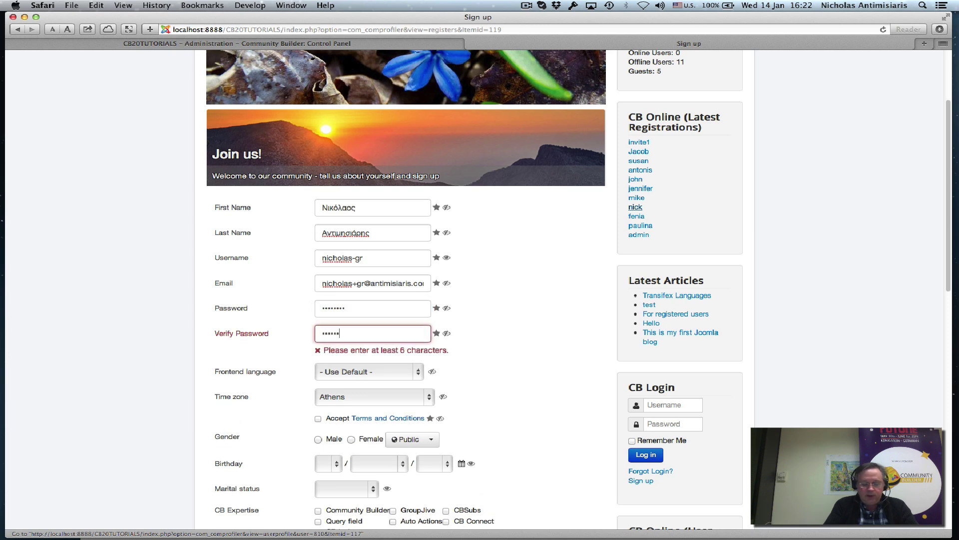
text(•••)
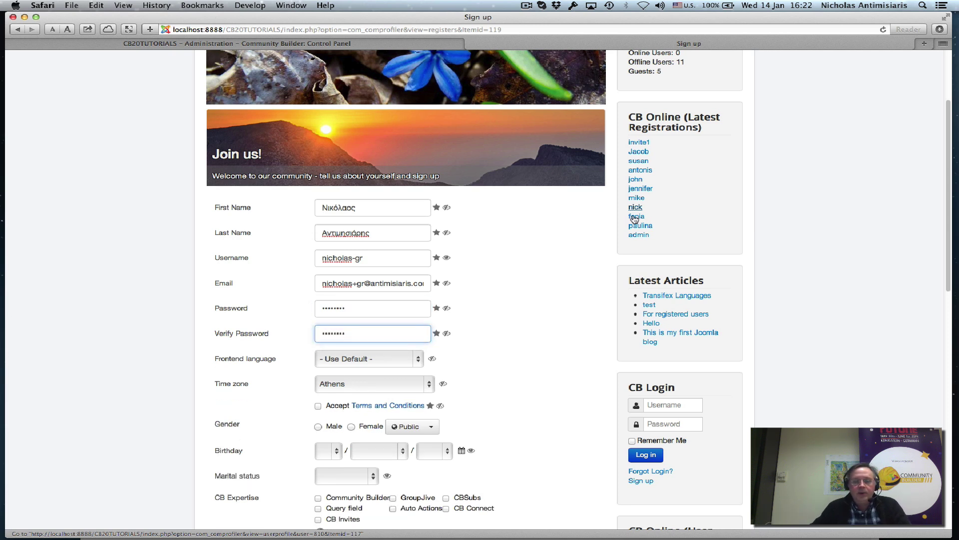
Choose Greek as frontend language, accept the terms, enter 'Hello' as welcoming message, and submit.
click(420, 360)
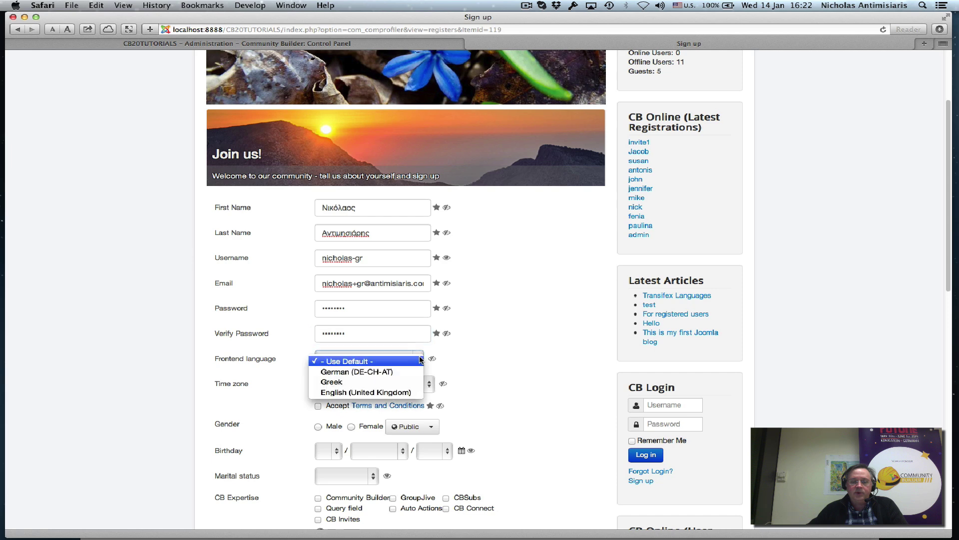
click(395, 382)
scroll(515, 331, down, 3)
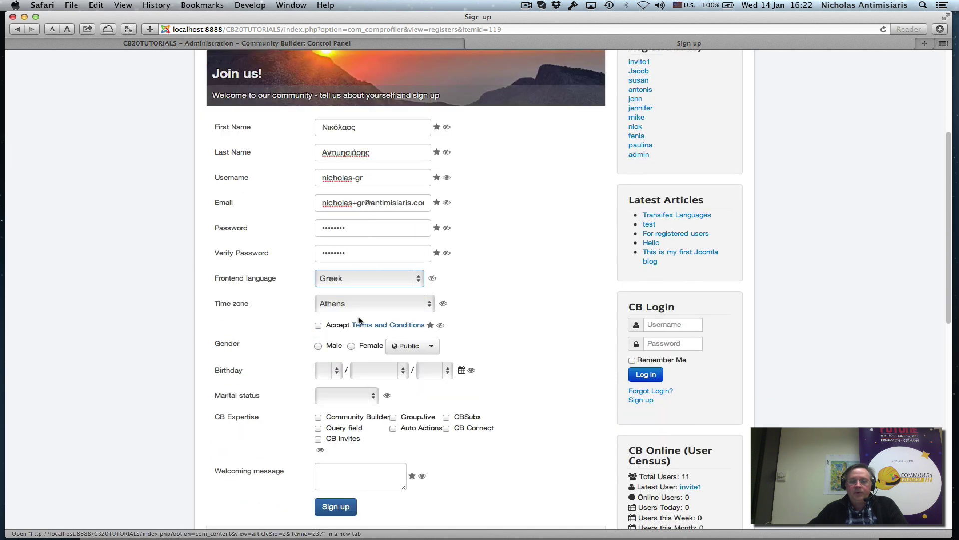
click(318, 326)
scroll(529, 304, down, 2)
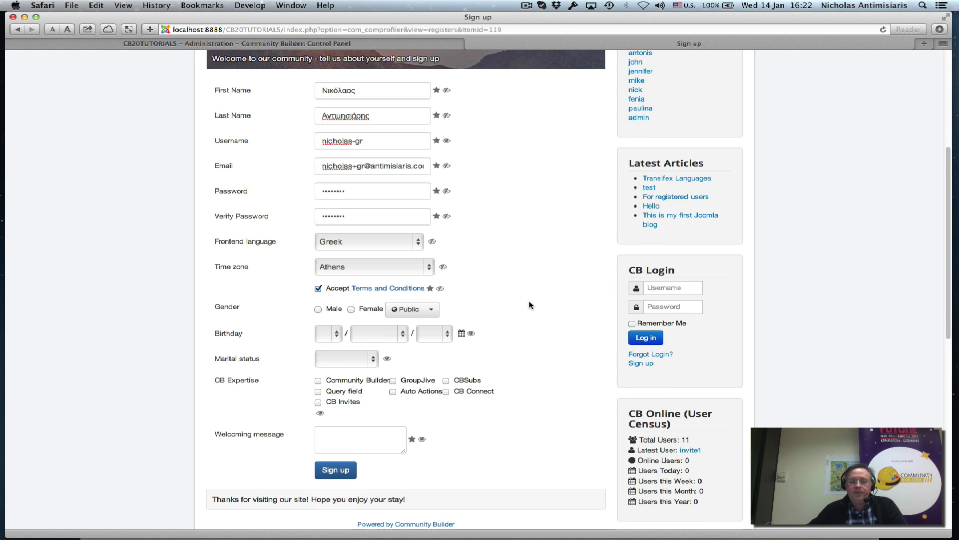
click(336, 455)
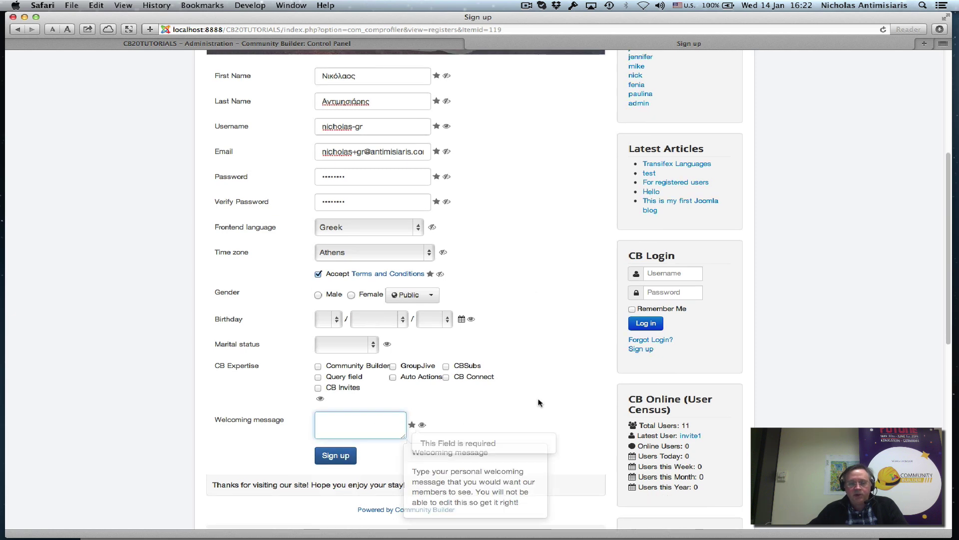
text(Hello)
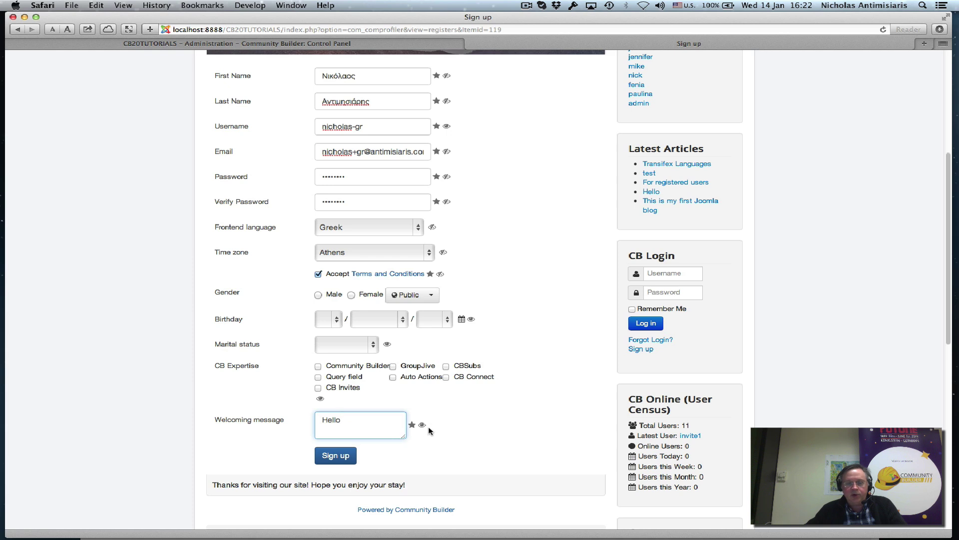
click(332, 458)
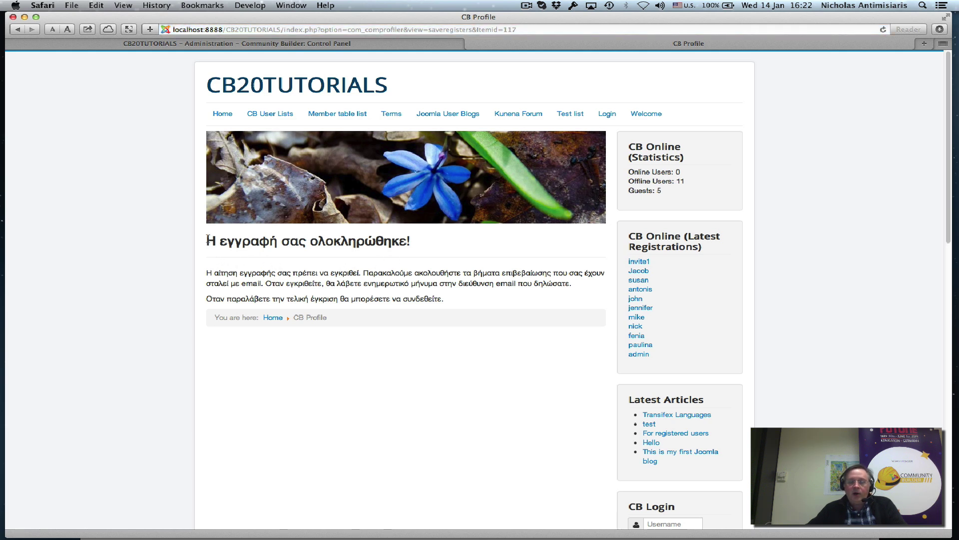
Highlight the Greek registration-complete text on the confirmation page, then switch over to Mail.
drag(206, 240, 470, 296)
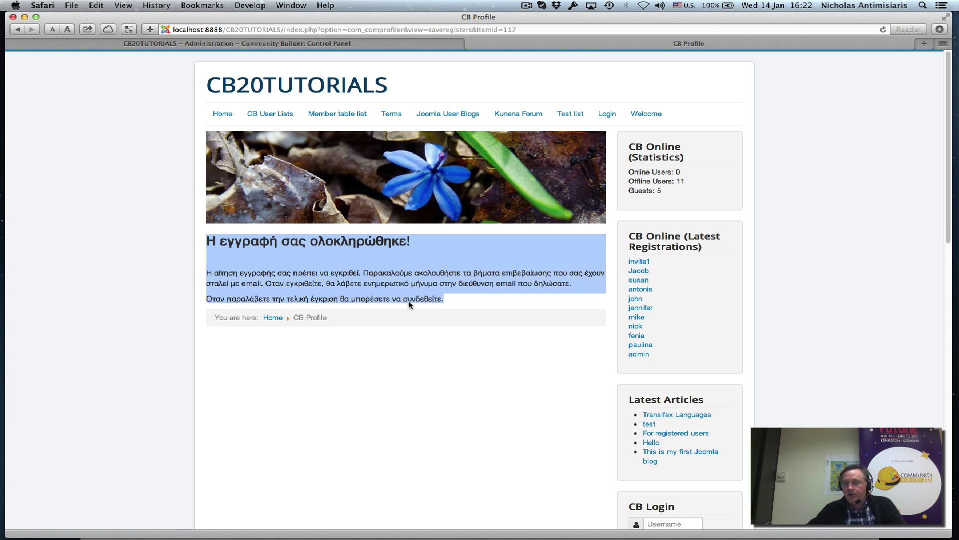
click(411, 295)
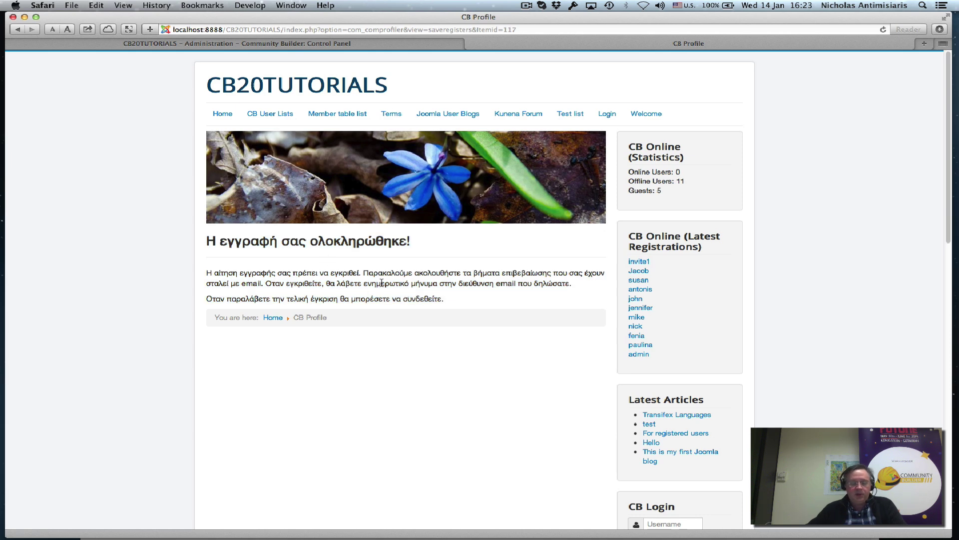
key(super+Tab)
key(super+Tab)
key(super+Tab)
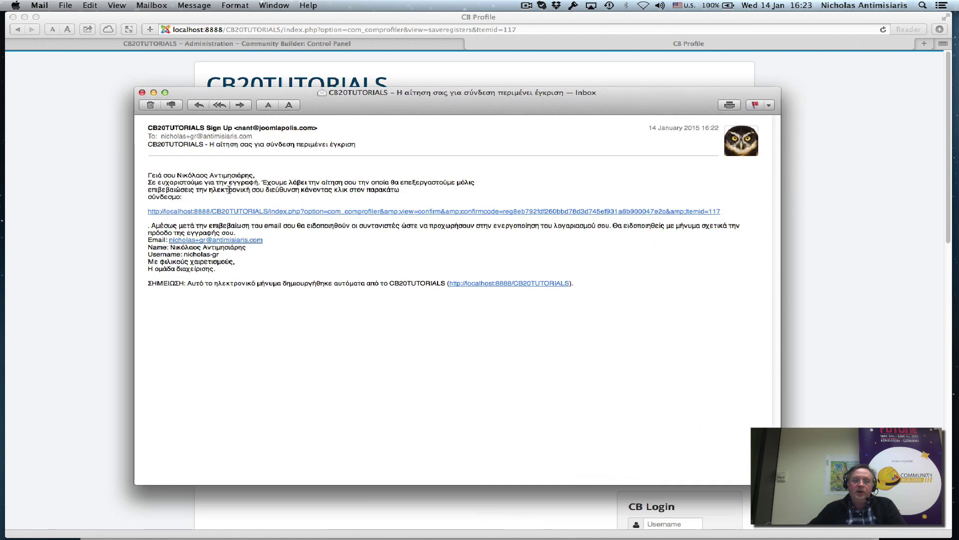
drag(175, 176, 183, 197)
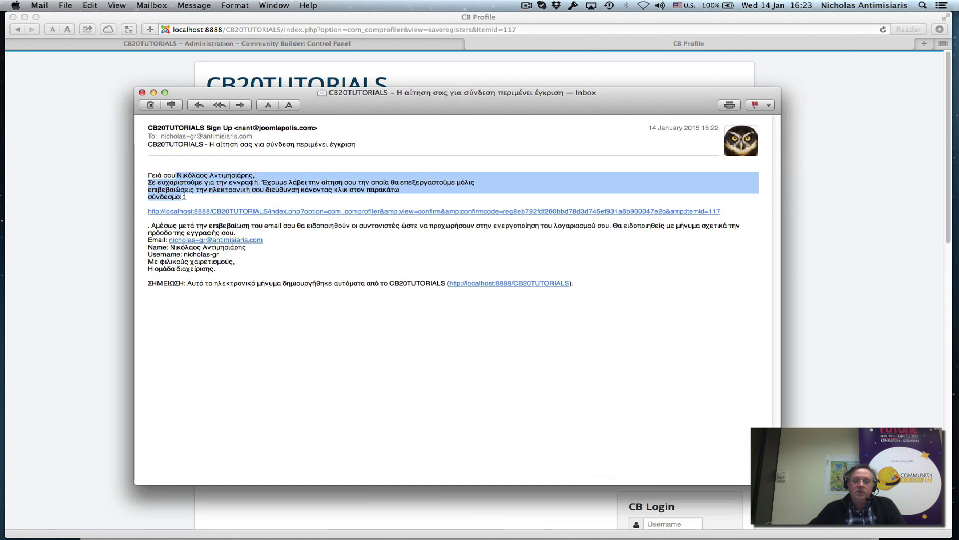
drag(204, 263, 145, 226)
click(191, 281)
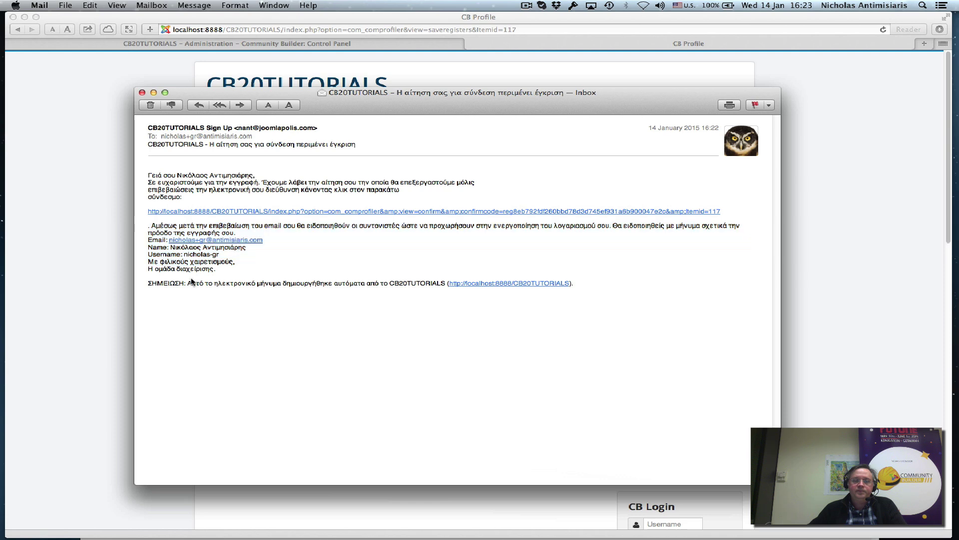
click(142, 93)
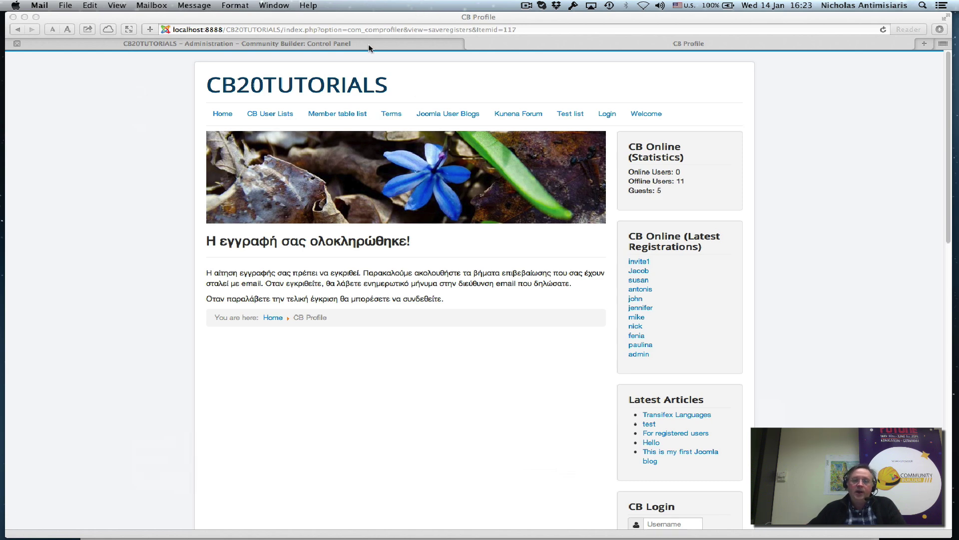
Open a fresh sign-up form from the CB Login module and dismiss the Email help popup.
scroll(518, 176, down, 5)
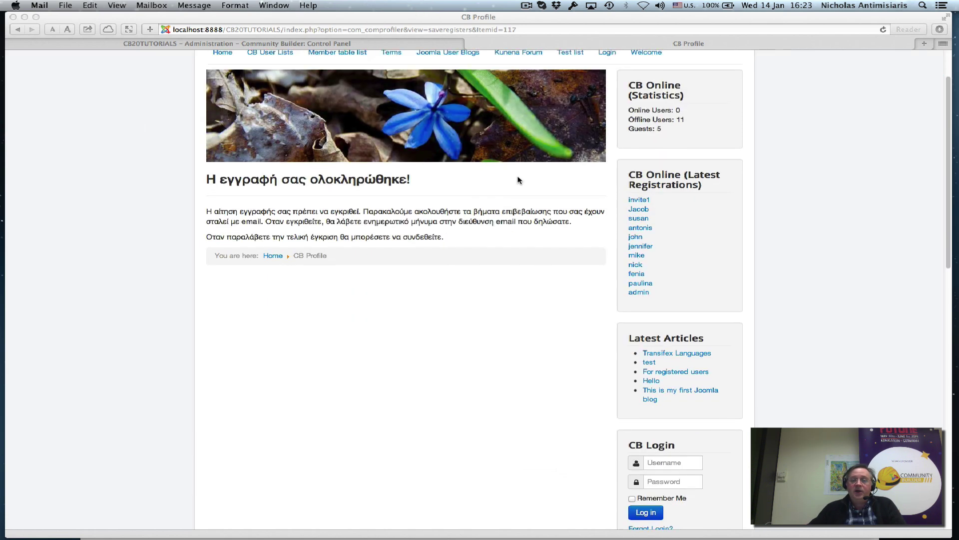
click(648, 389)
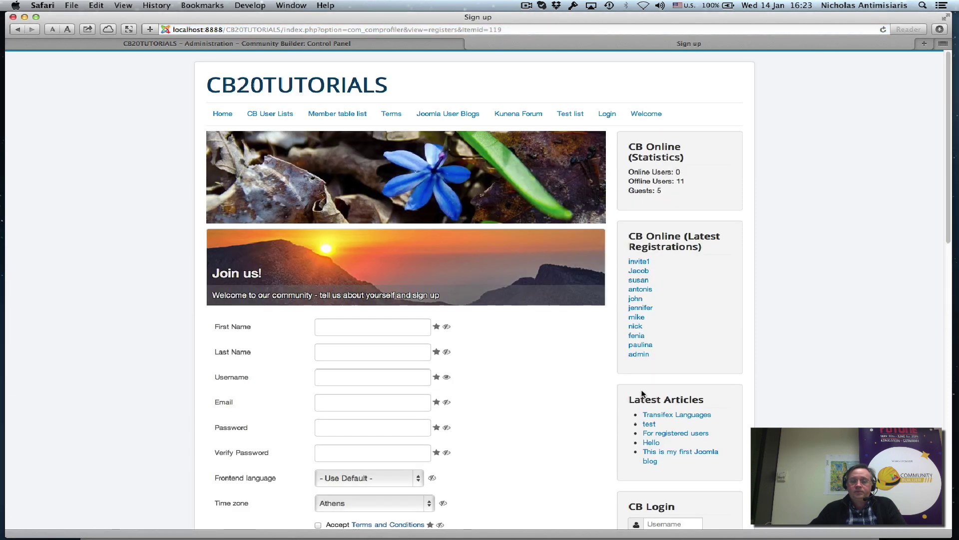
scroll(335, 378, down, 2)
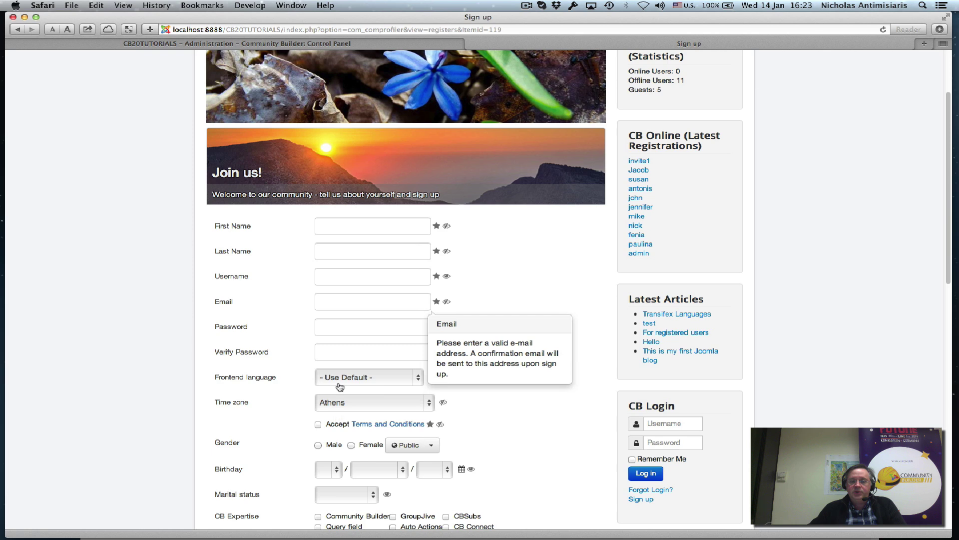
scroll(495, 310, up, 2)
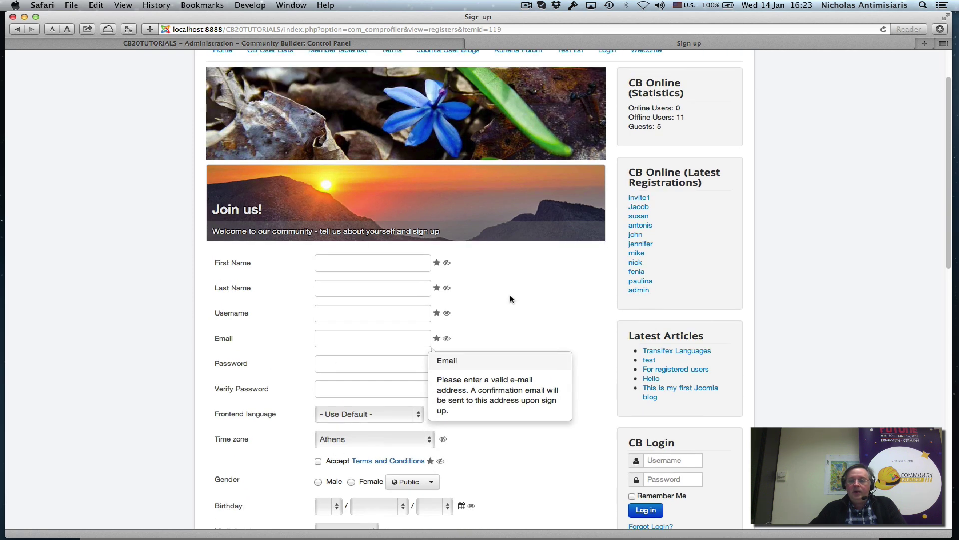
scroll(783, 235, up, 3)
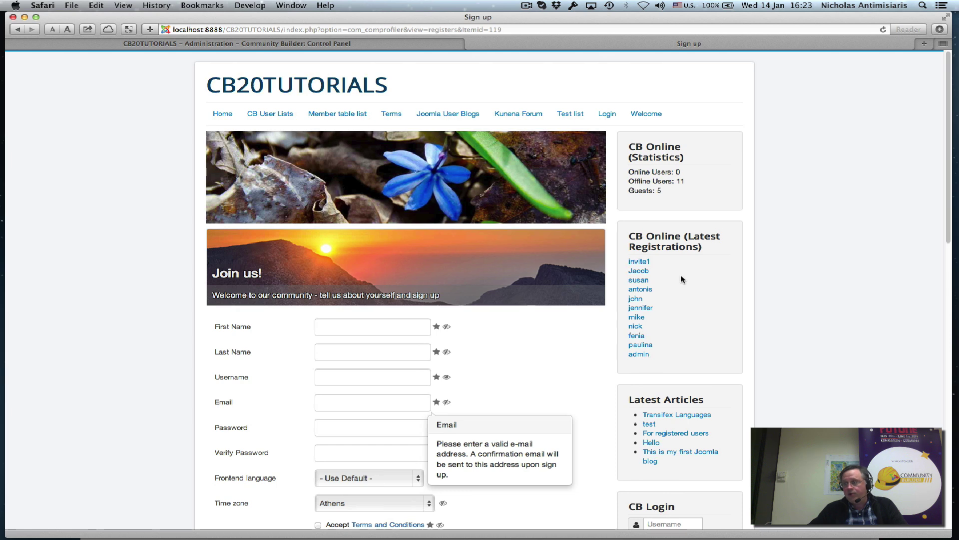
click(754, 268)
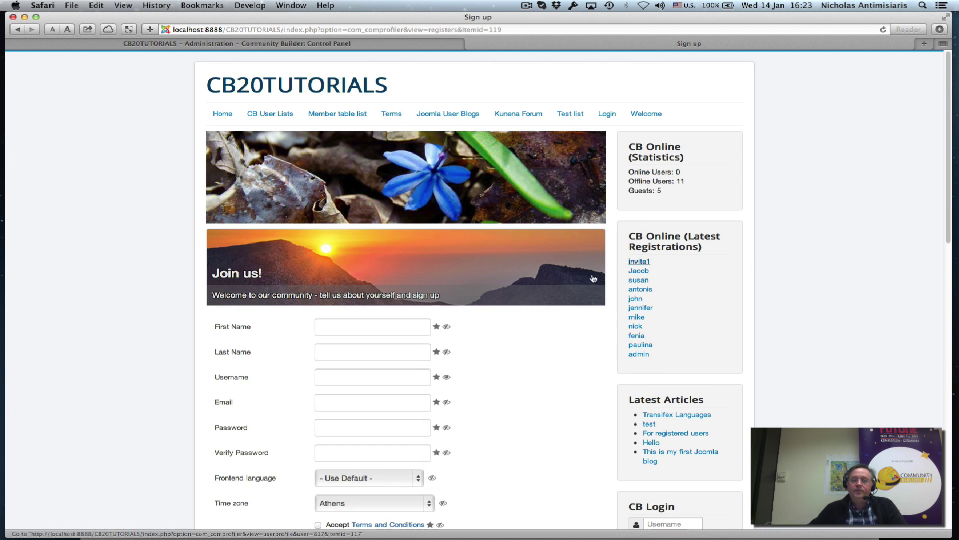
Review the Frontend language list, leaving it at Use Default.
scroll(411, 287, down, 4)
mouse_move(412, 287)
scroll(411, 286, down, 2)
scroll(411, 286, up, 5)
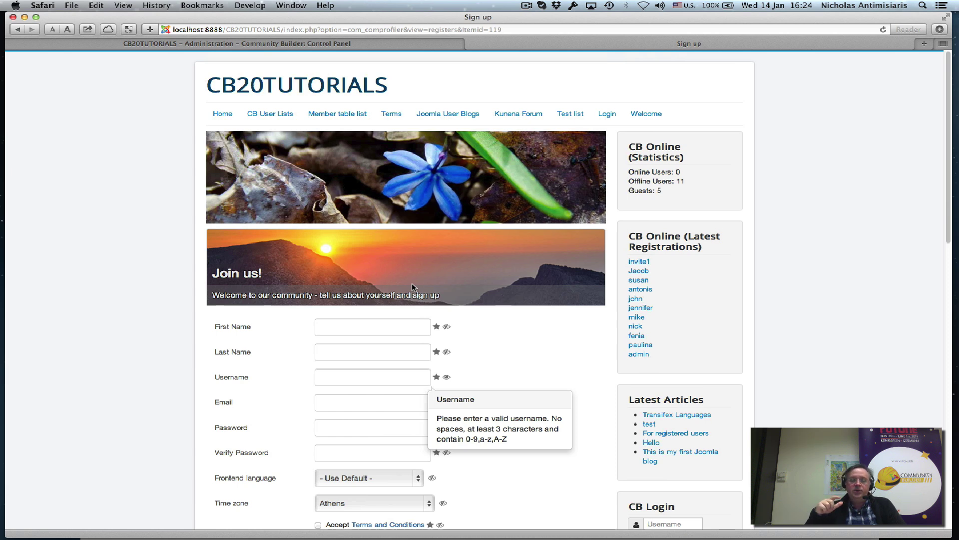
scroll(145, 349, down, 4)
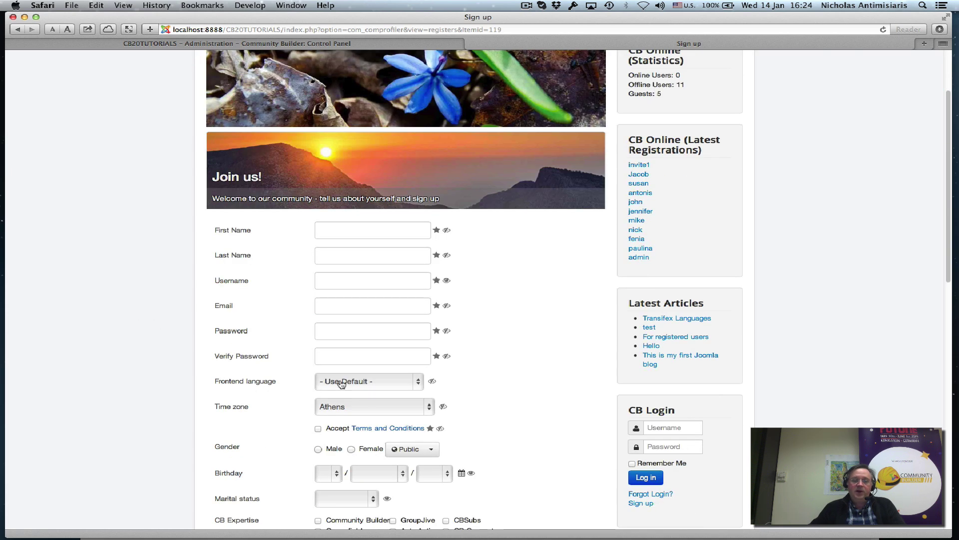
click(342, 383)
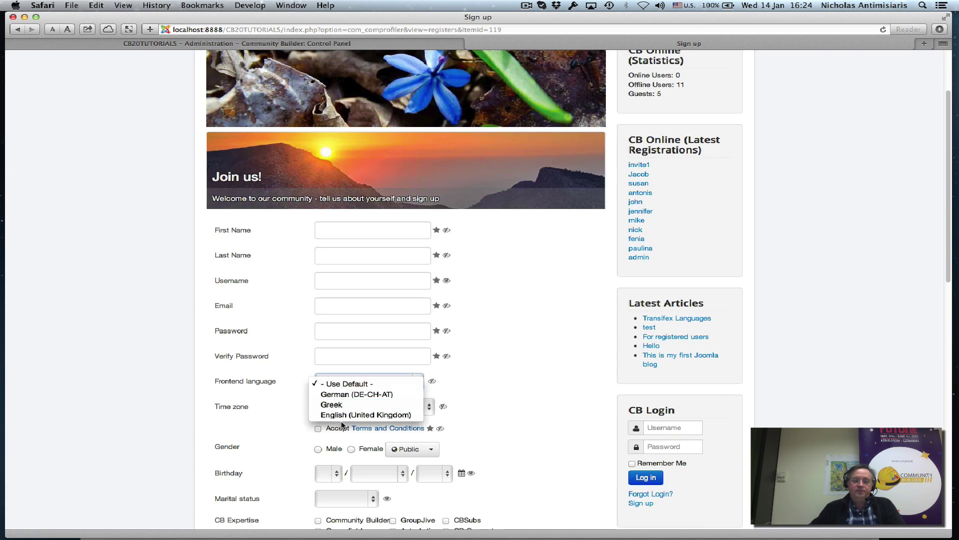
click(188, 377)
scroll(243, 360, up, 4)
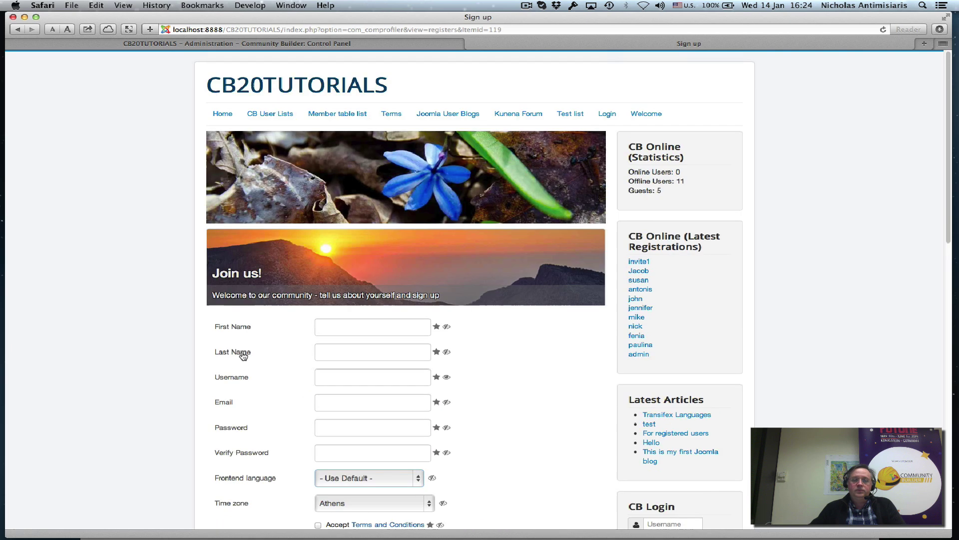